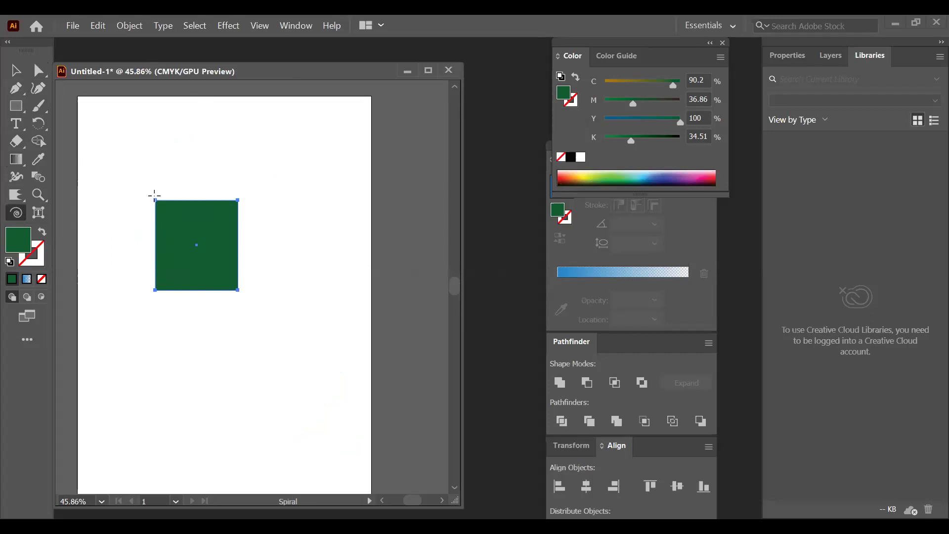
Draw a spiral over the green square's upper-right corner and fill it with red
drag(236, 198, 246, 221)
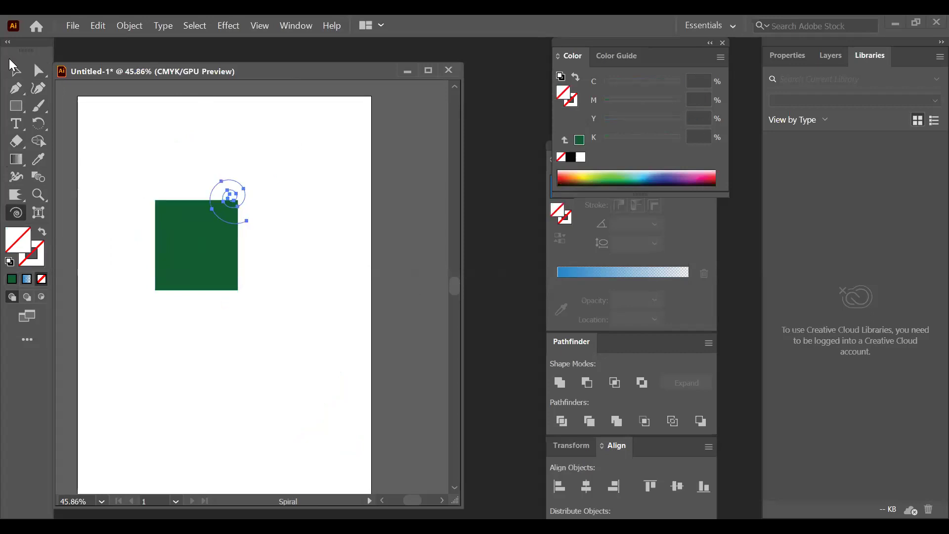
click(712, 179)
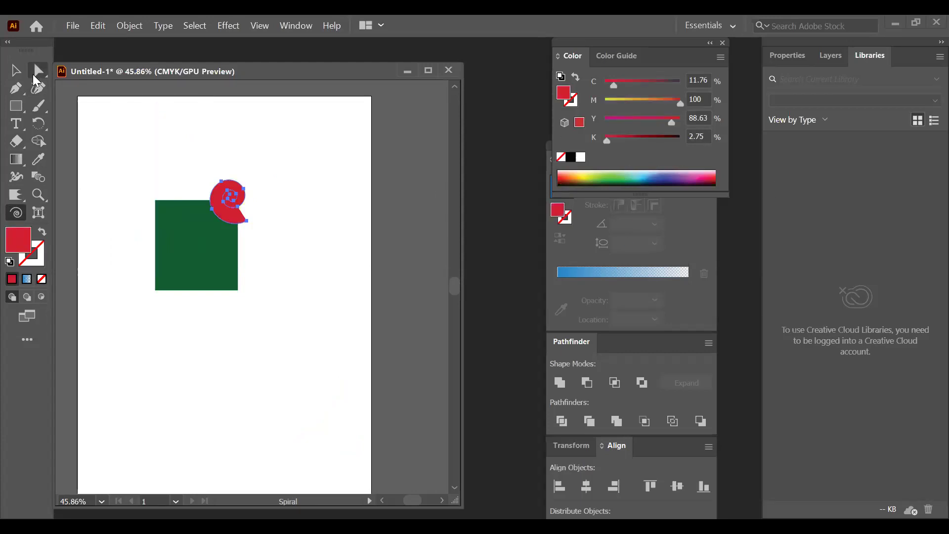
click(280, 194)
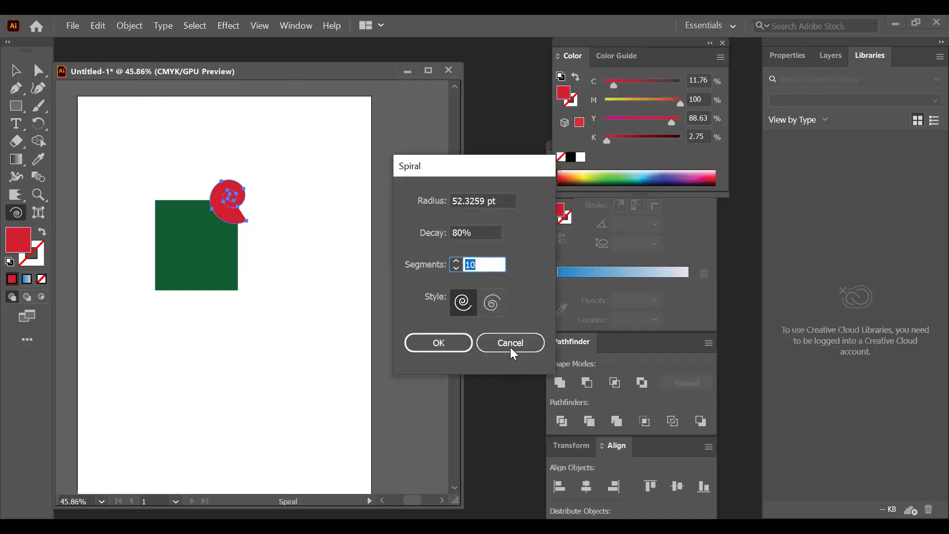
key(Escape)
Rotate the red spiral and arrange copies at the green square's upper-left and lower-right corners
key(v)
click(243, 203)
drag(254, 177, 271, 250)
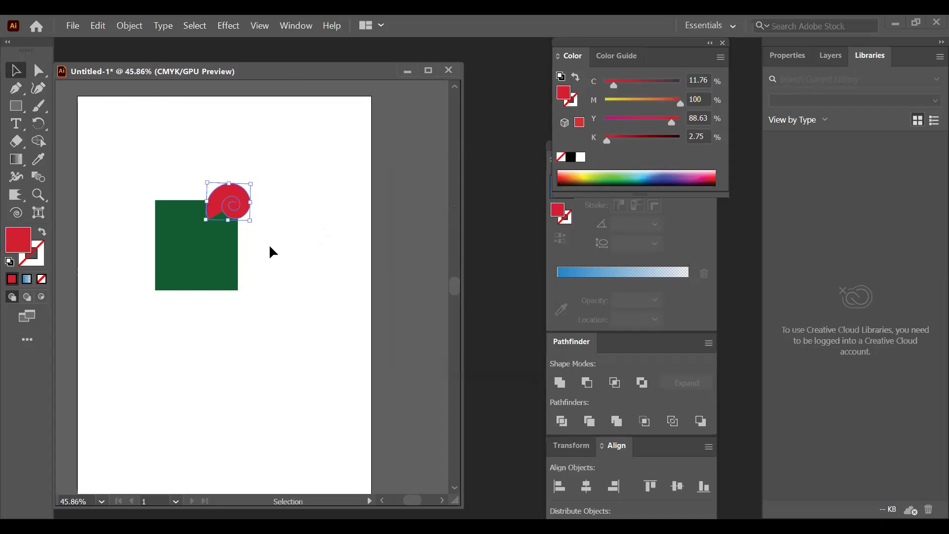
drag(243, 203, 253, 280)
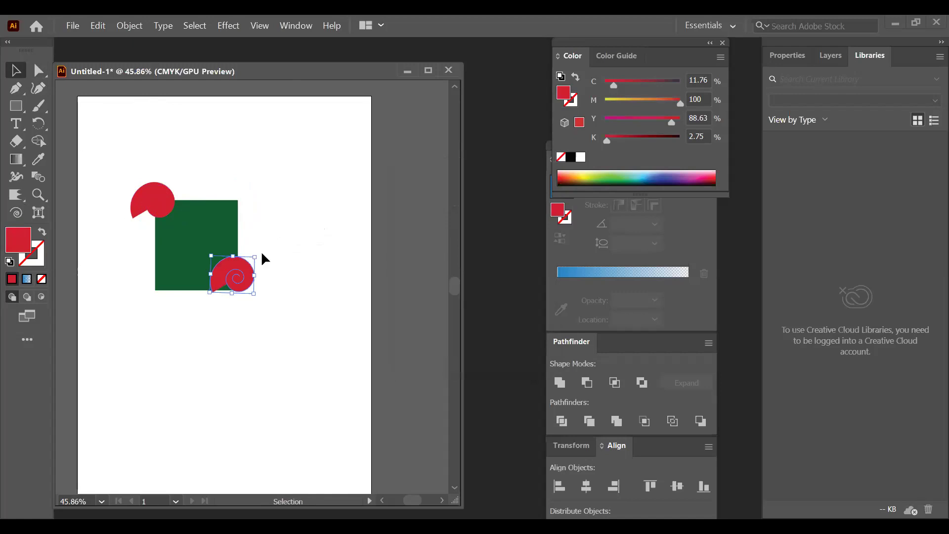
Rotate the lower spiral and move it inward, and shrink the upper spiral into the square's upper-left corner
drag(260, 253, 211, 245)
click(297, 270)
drag(229, 286, 205, 279)
drag(172, 212, 196, 231)
mouse_move(179, 197)
mouse_down()
mouse_move(171, 217)
mouse_move(171, 209)
mouse_up()
Rotate the lower spiral further and shift the upper spiral down so both sit within the green square
click(295, 250)
click(203, 286)
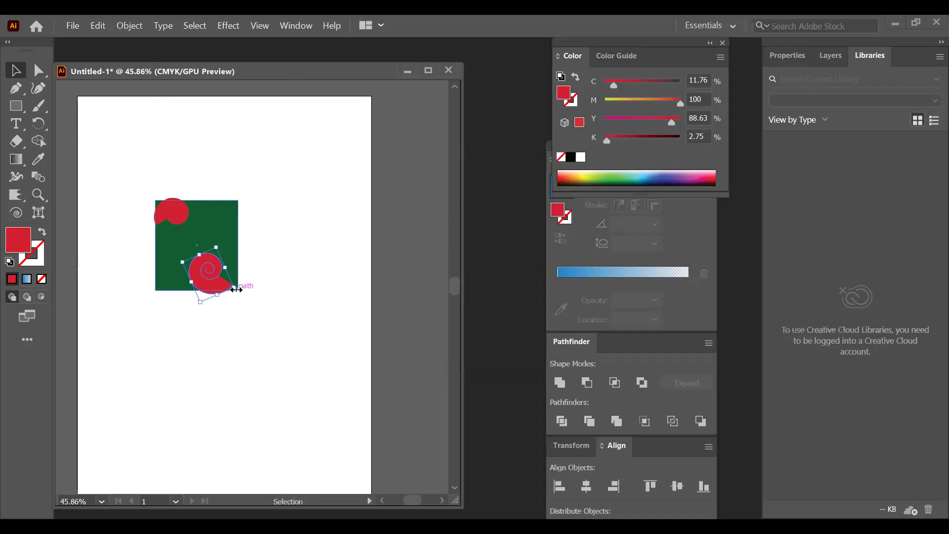
drag(204, 303, 219, 283)
click(294, 257)
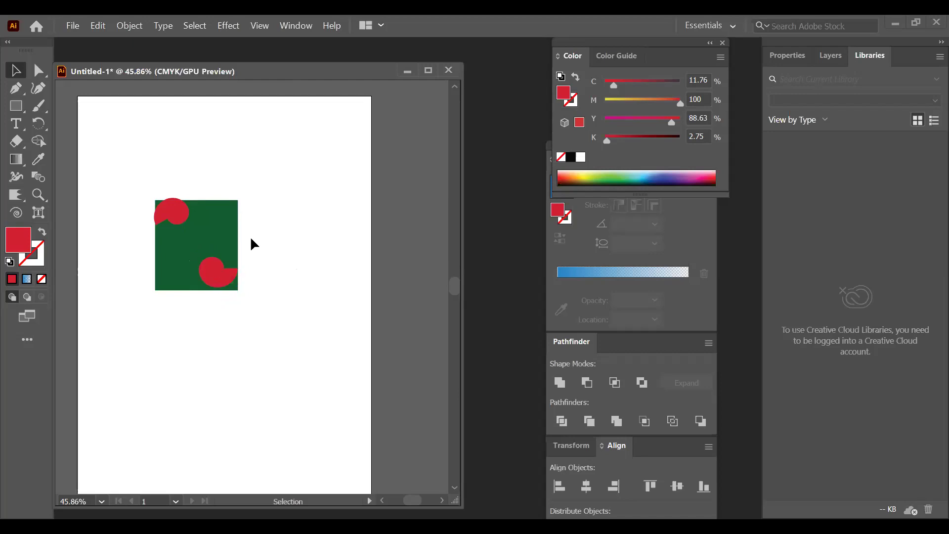
drag(175, 218, 177, 228)
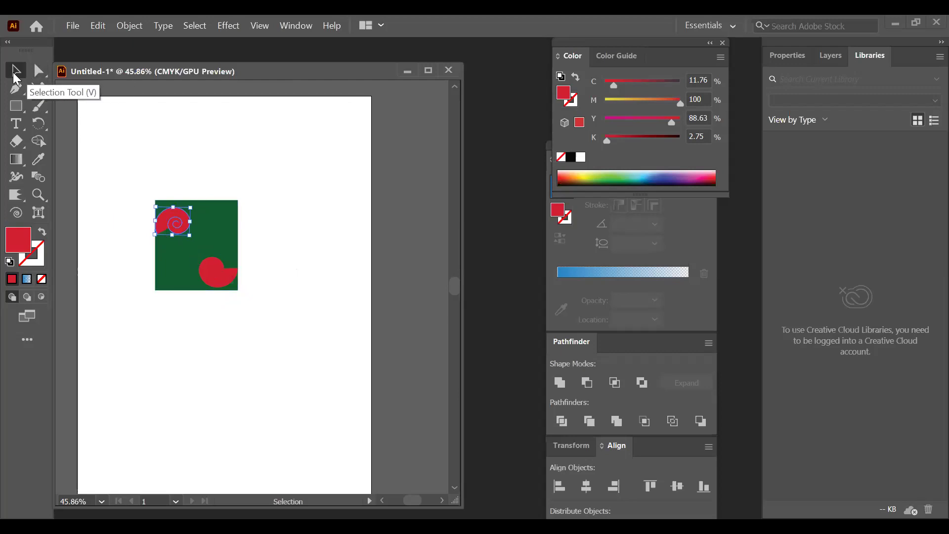
Delete the green square with both spirals and draw a red circle near the middle of the artboard
drag(299, 342, 146, 170)
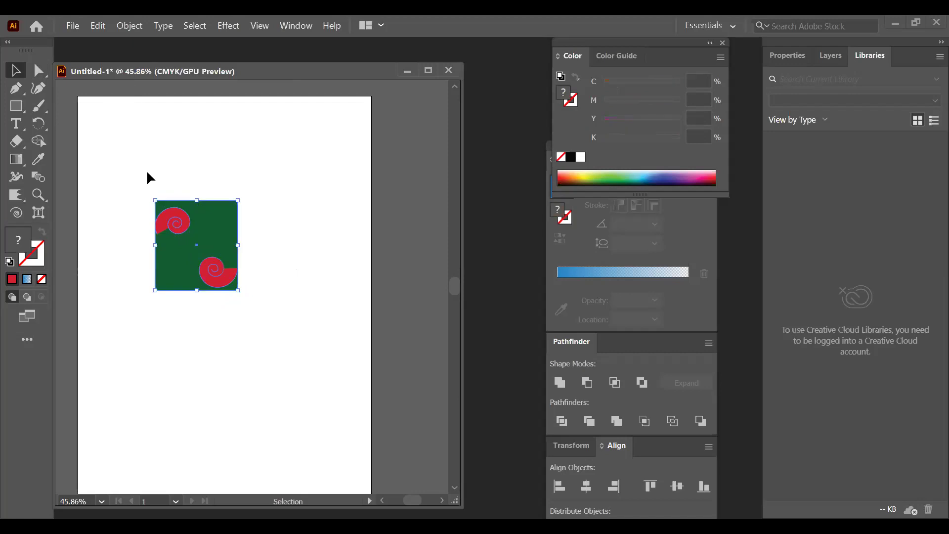
key(Delete)
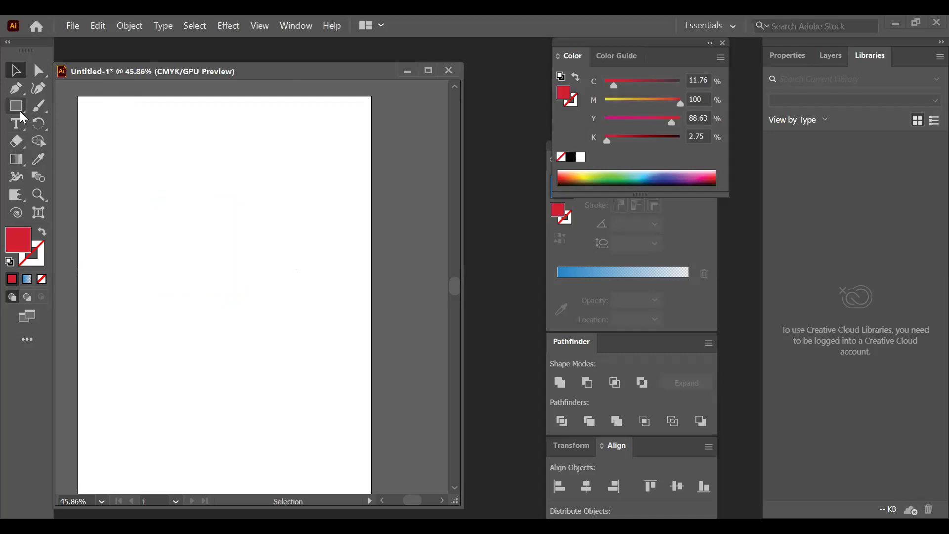
drag(20, 111, 94, 124)
drag(173, 234, 253, 313)
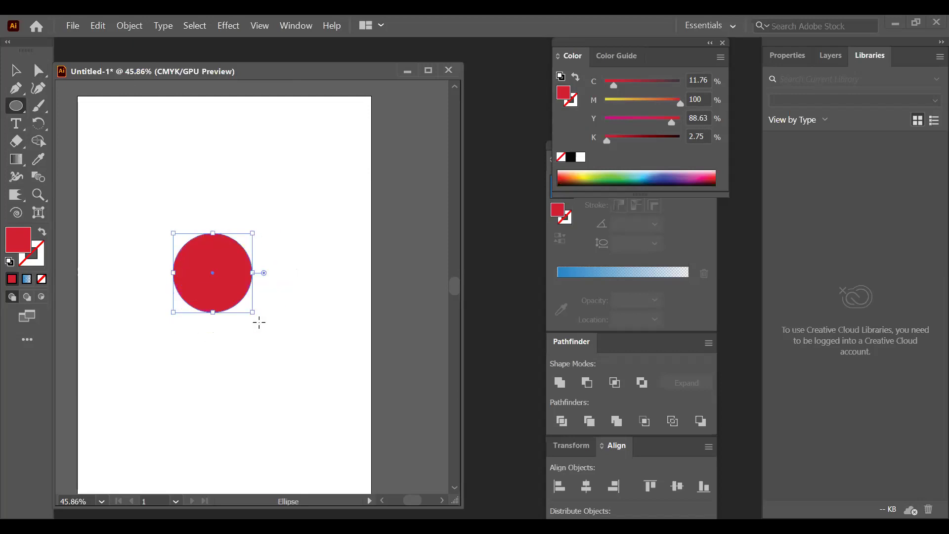
Make an enlarged copy of the red circle, offset toward its lower right, and send it to the back
click(23, 73)
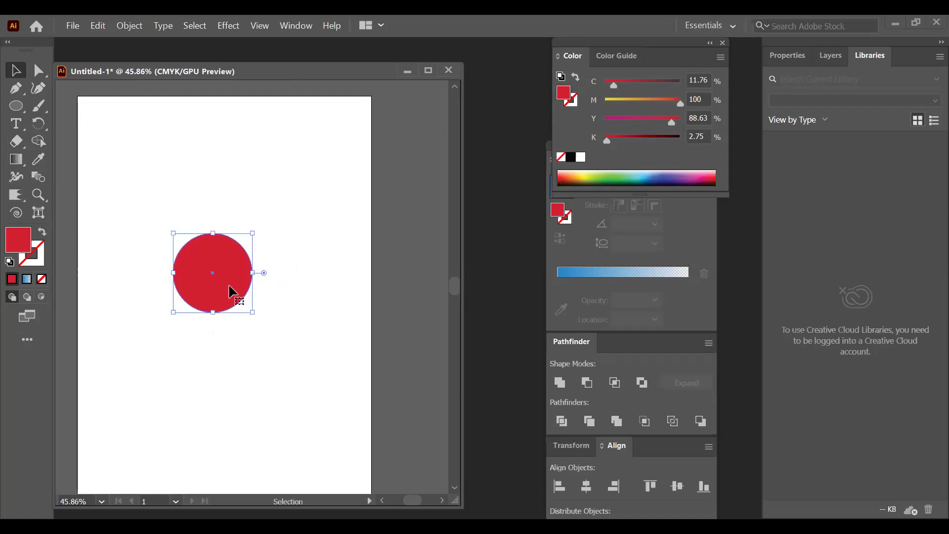
alt+drag(229, 286, 290, 358)
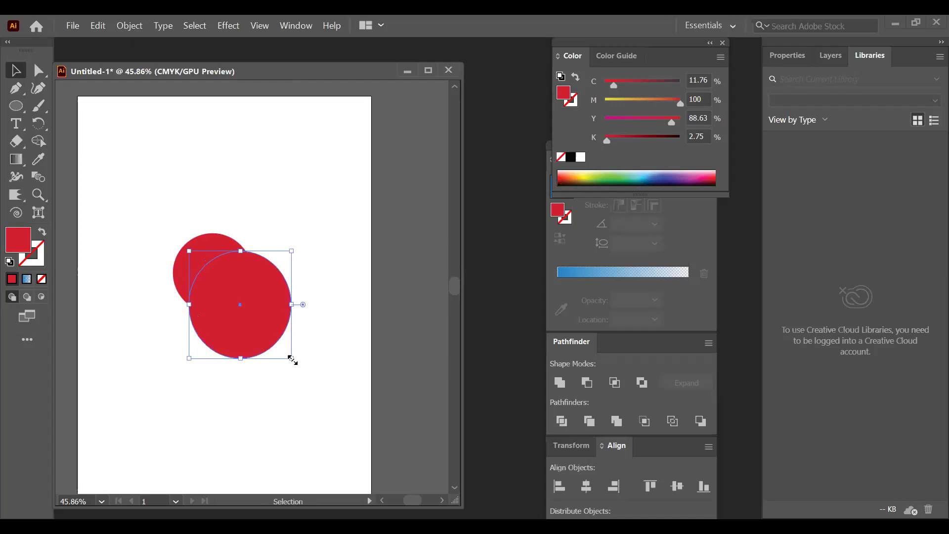
right_click(327, 264)
mouse_move(374, 251)
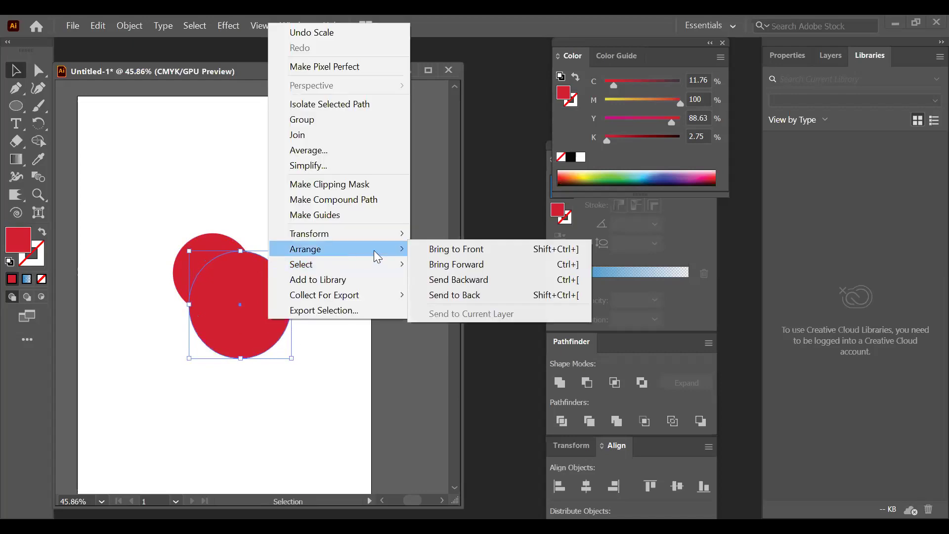
click(433, 295)
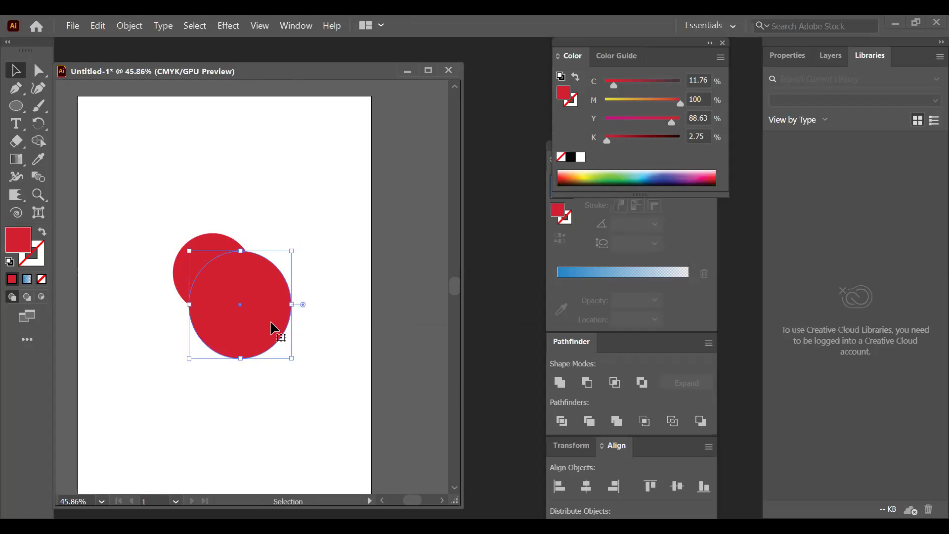
Duplicate the larger circle toward the lower right, enlarge this third circle slightly and send it to the back
drag(271, 323, 355, 420)
key(a)
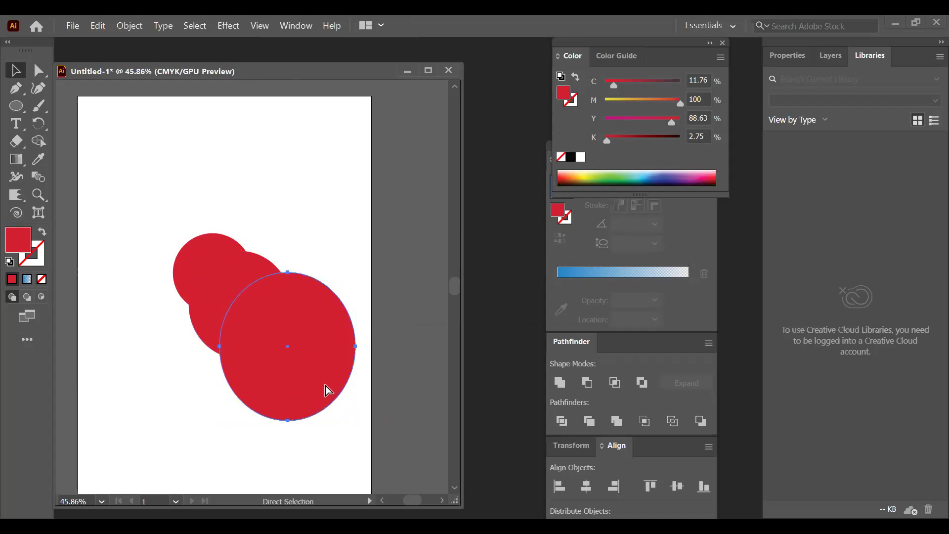
key(ctrl+z)
key(v)
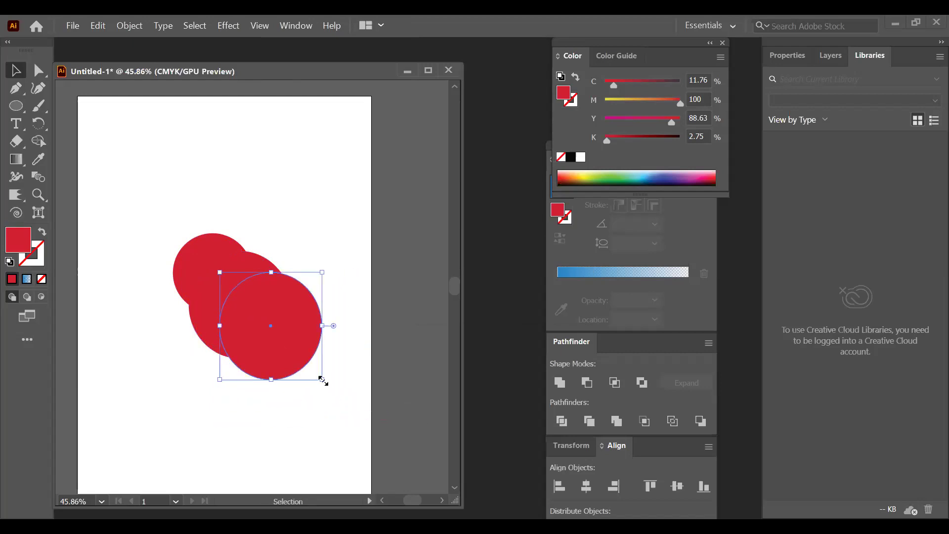
drag(322, 380, 336, 394)
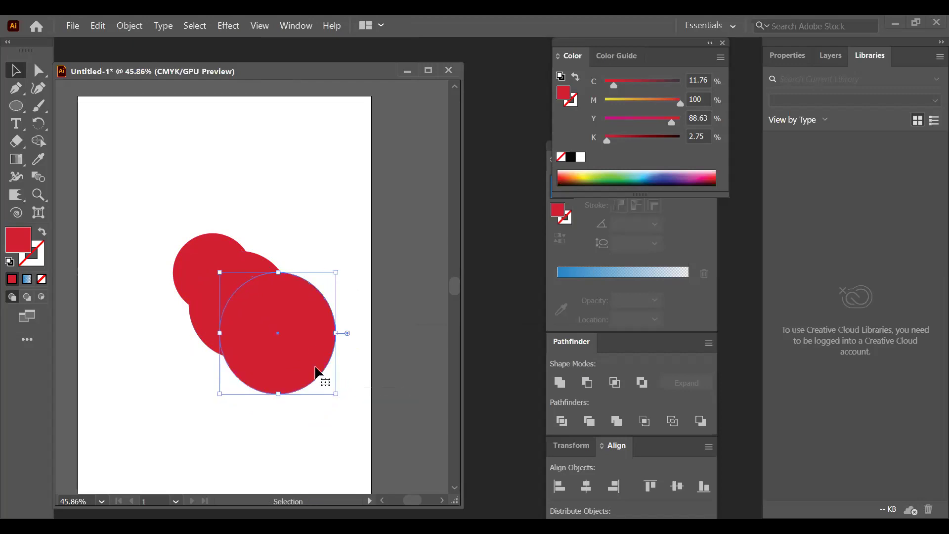
right_click(311, 358)
mouse_move(374, 286)
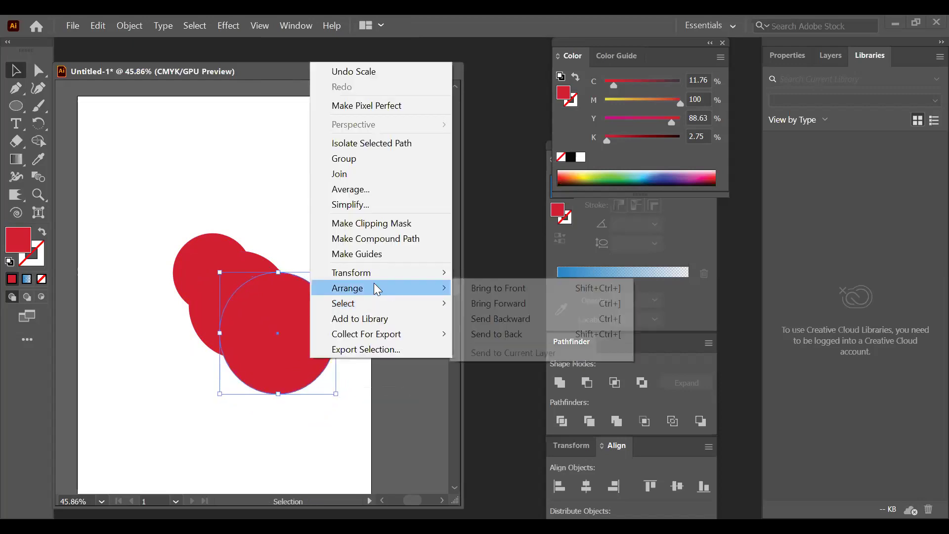
click(481, 334)
Align the three circles to their horizontal and vertical centers so they are concentric
drag(174, 197, 335, 389)
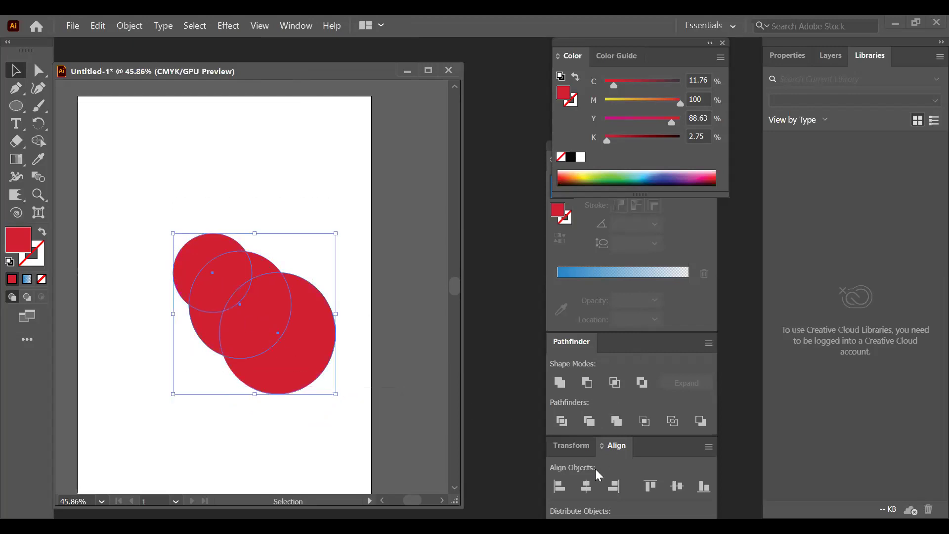
click(589, 494)
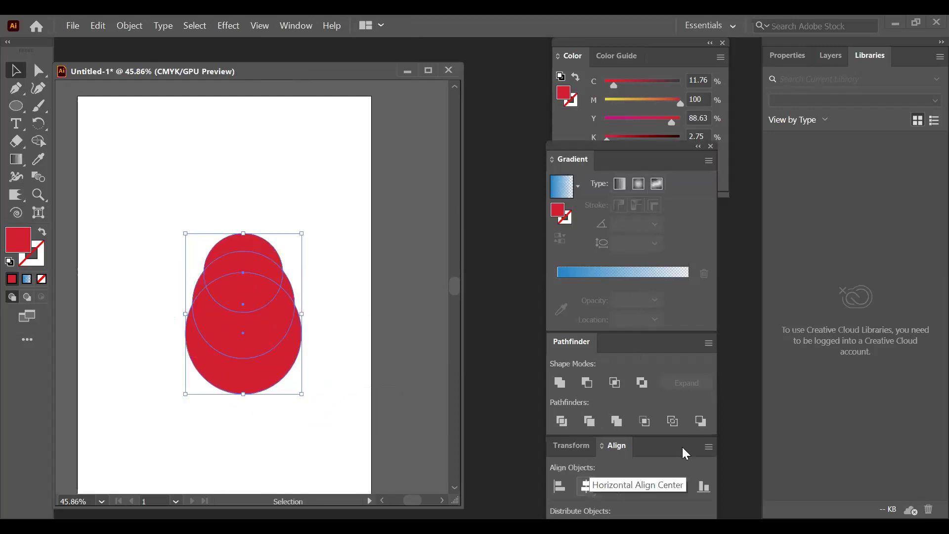
click(680, 486)
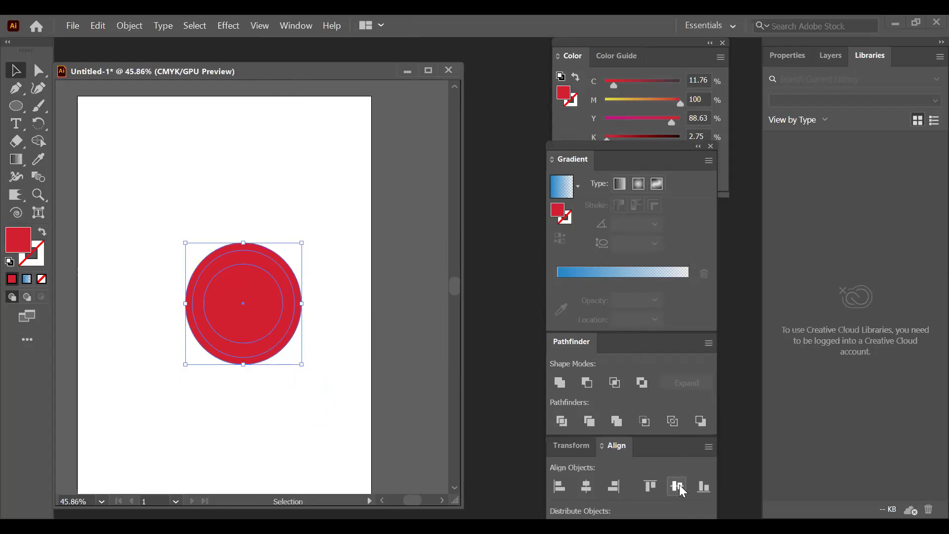
click(345, 396)
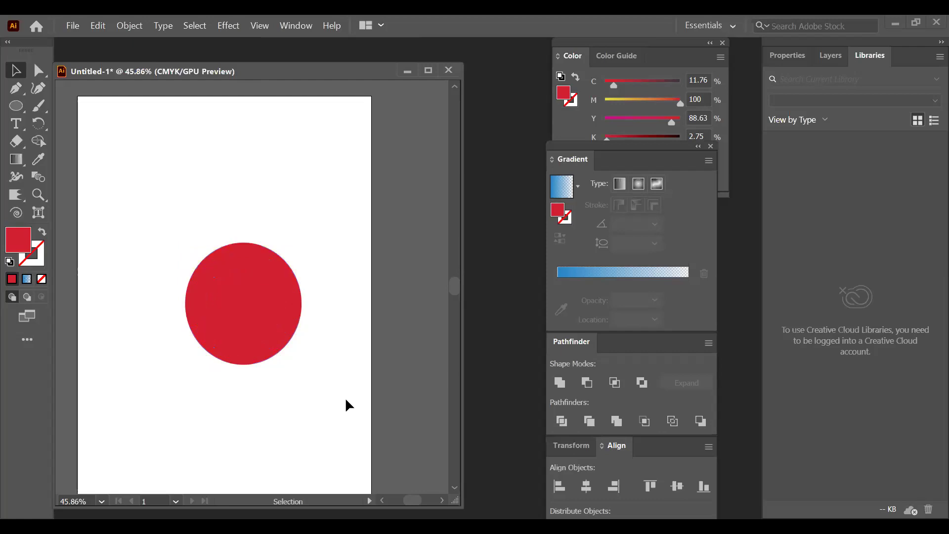
Group the three concentric red circles
click(280, 304)
click(309, 292)
click(17, 71)
drag(165, 203, 341, 400)
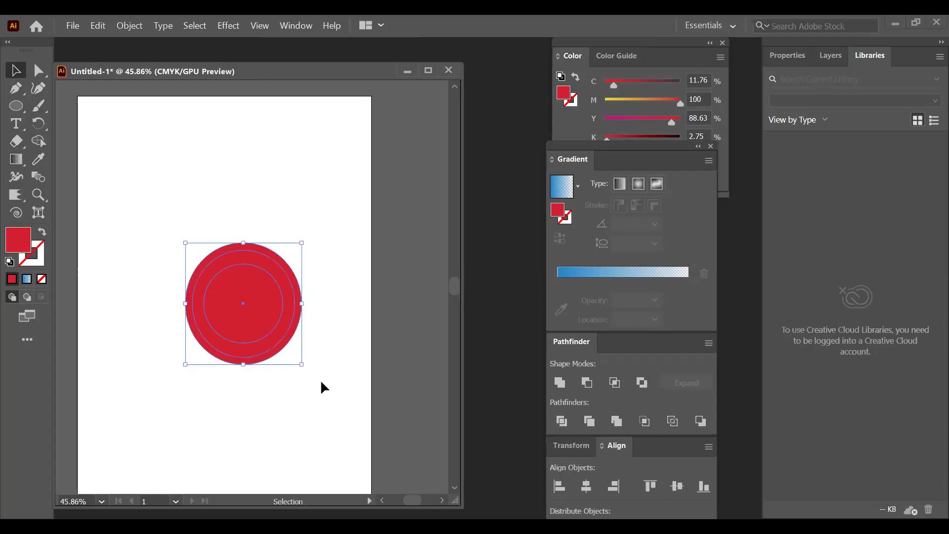
right_click(264, 315)
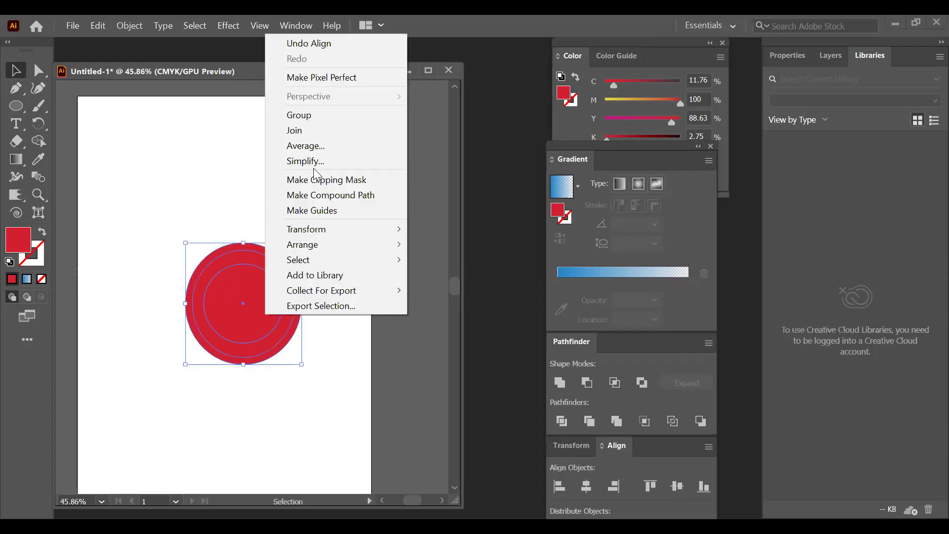
click(323, 117)
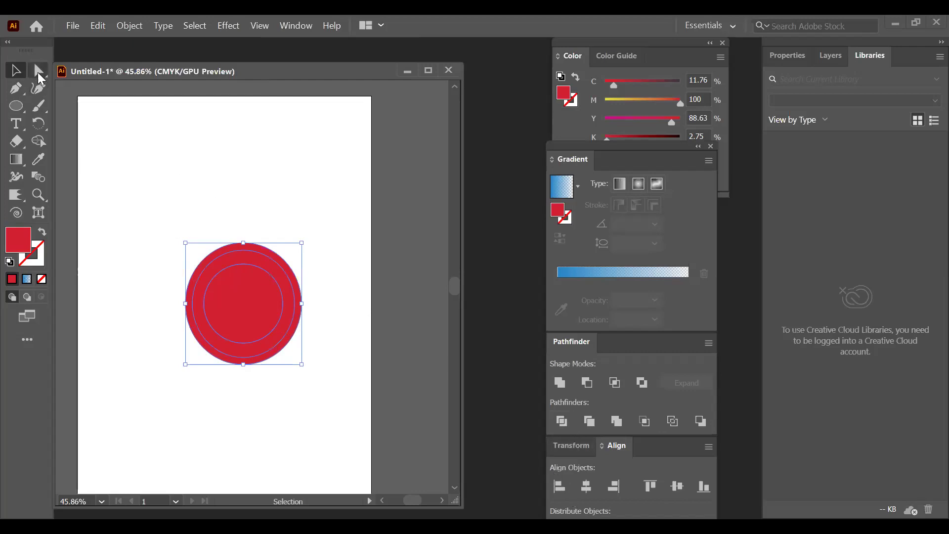
Select only the innermost circle within the group and fill it with the linear blue-to-transparent gradient
key(a)
click(260, 301)
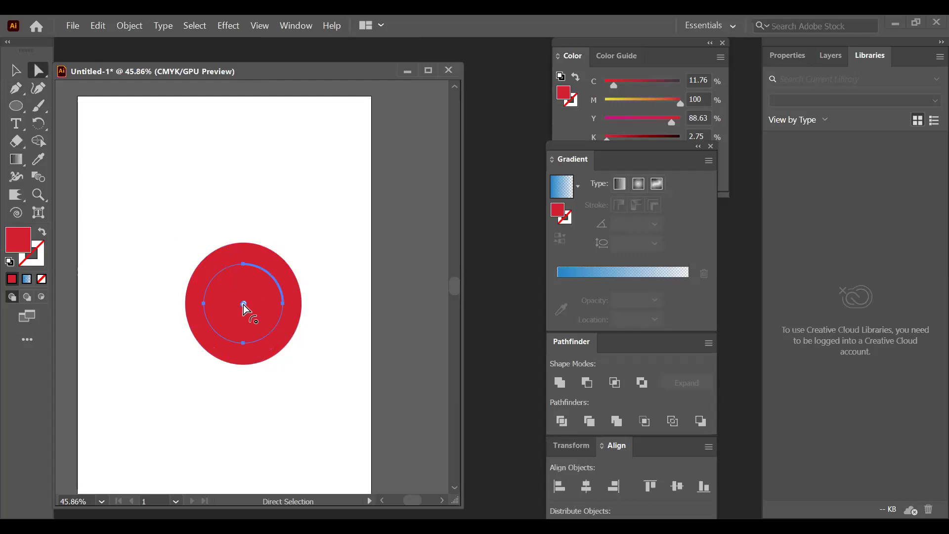
shift+click(202, 332)
click(306, 354)
click(249, 255)
click(256, 249)
click(254, 265)
click(566, 193)
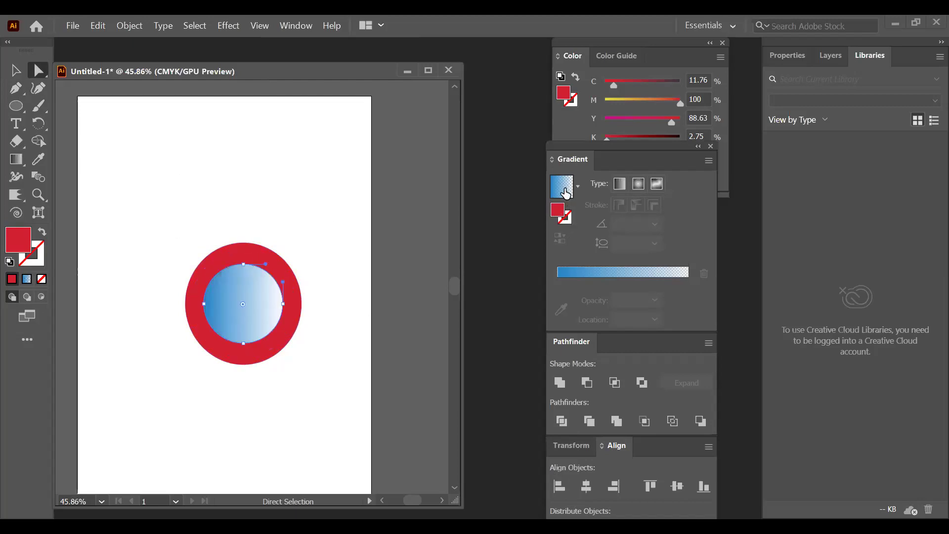
Fill the outermost circle of the group with the yellow-to-orange-to-red preset gradient
click(302, 316)
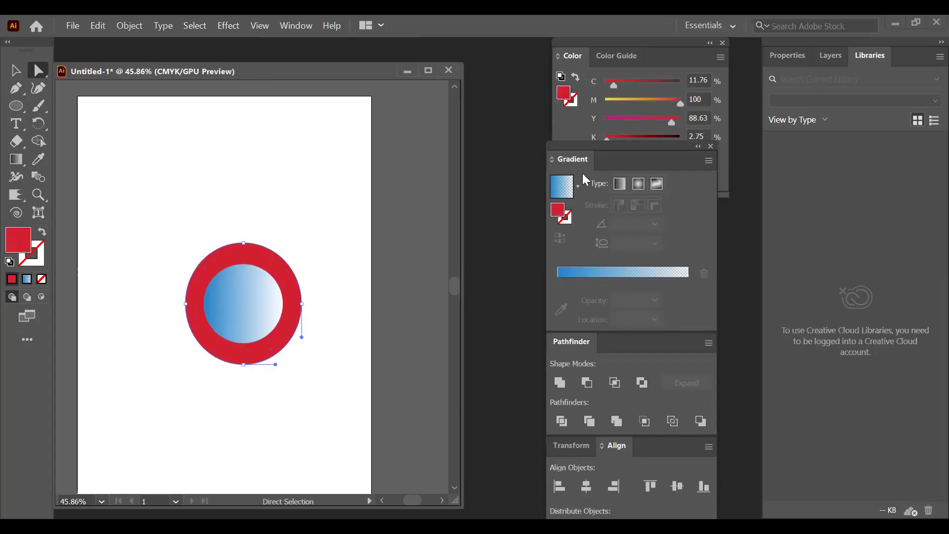
click(578, 186)
click(482, 239)
click(332, 280)
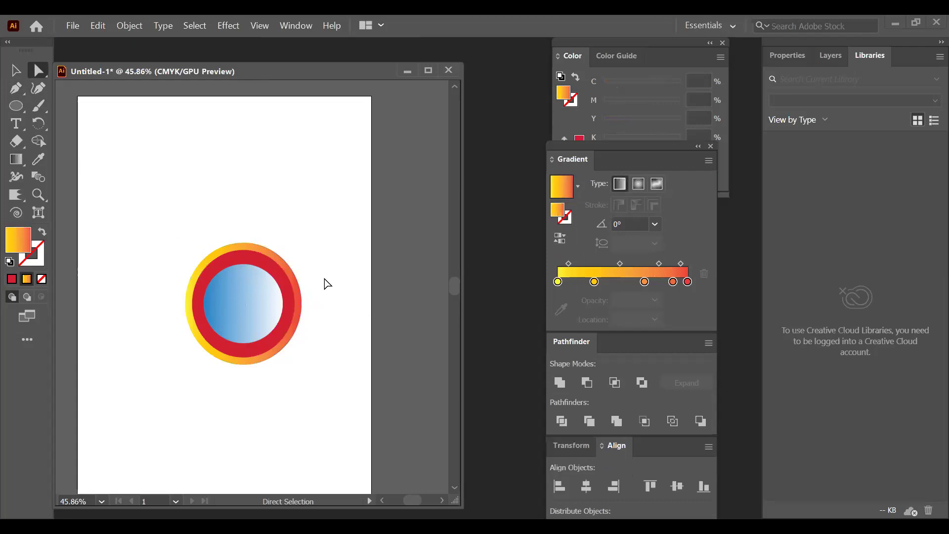
Enlarge the outer yellow-to-red gradient ring slightly toward the lower right and clear the selection
click(249, 297)
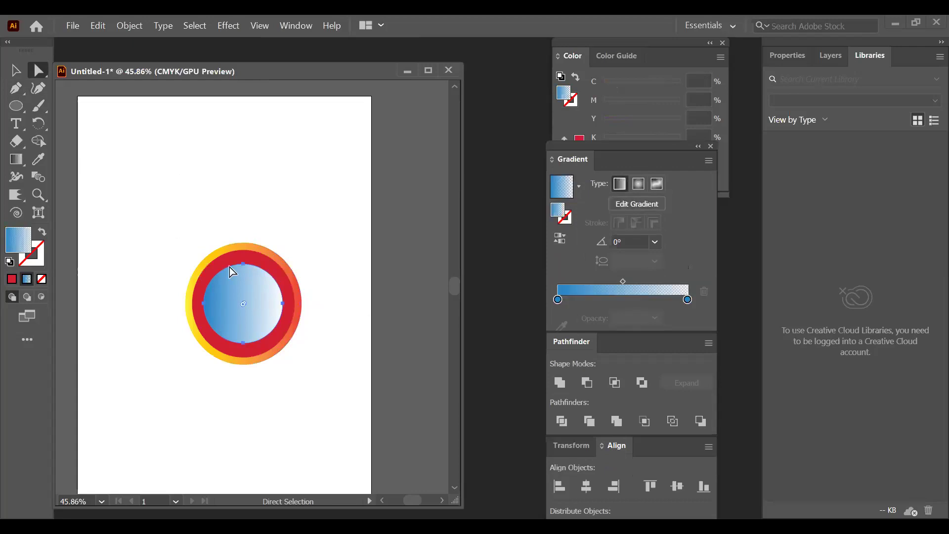
click(229, 261)
click(235, 248)
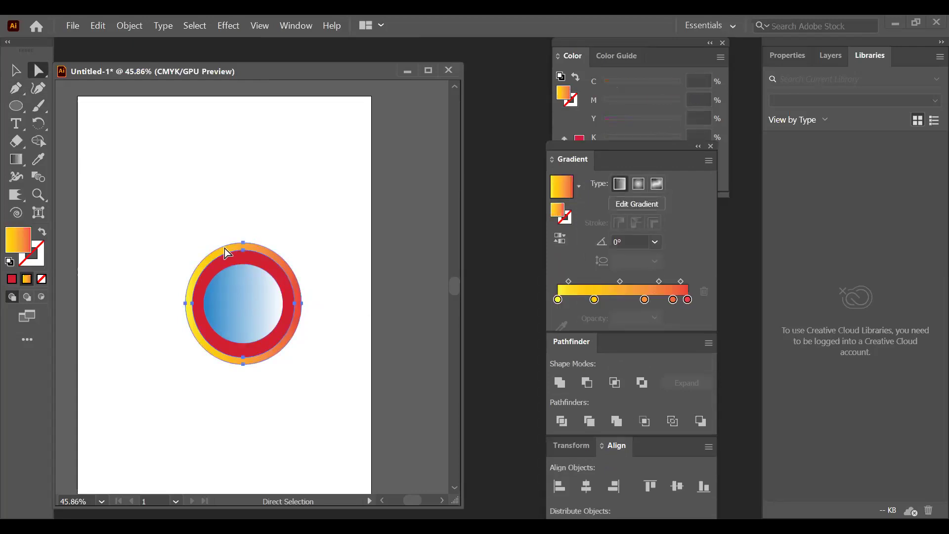
click(16, 74)
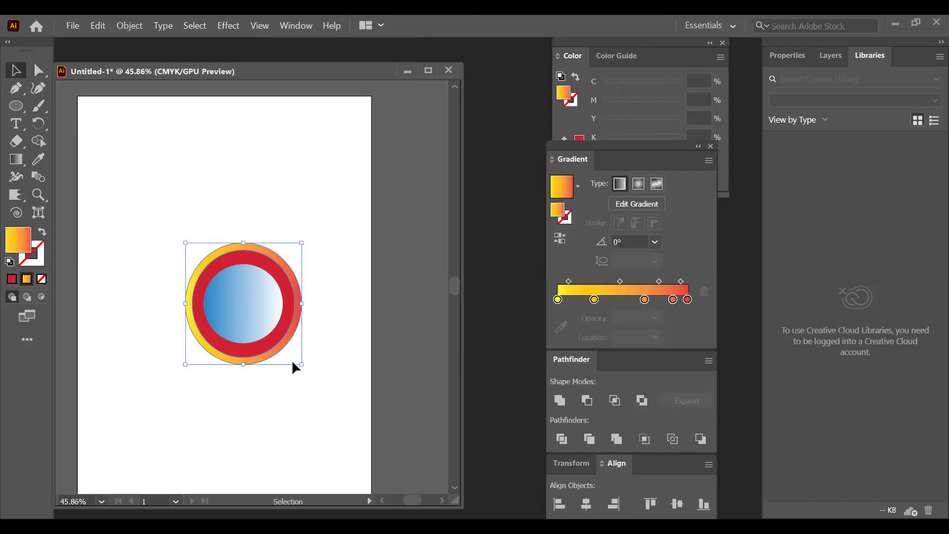
drag(302, 364, 312, 375)
shift+click(279, 336)
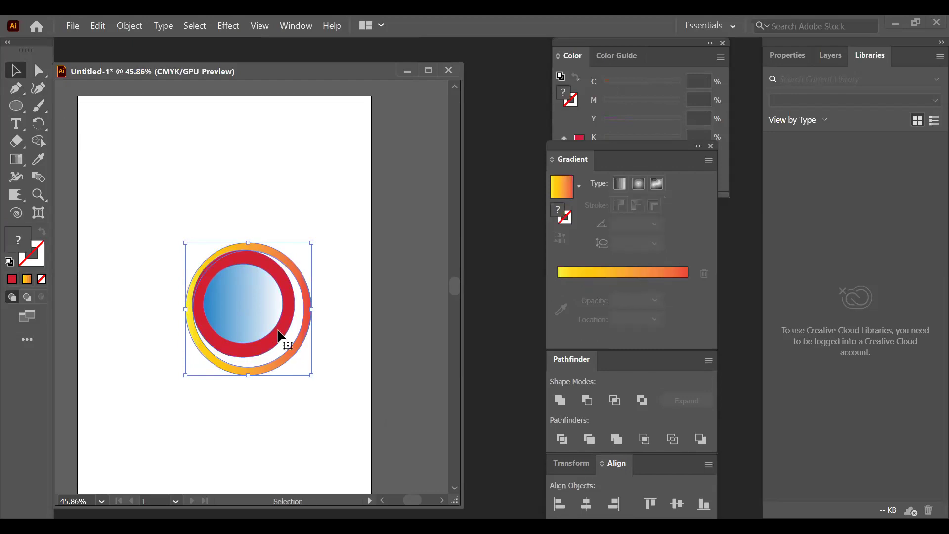
click(276, 176)
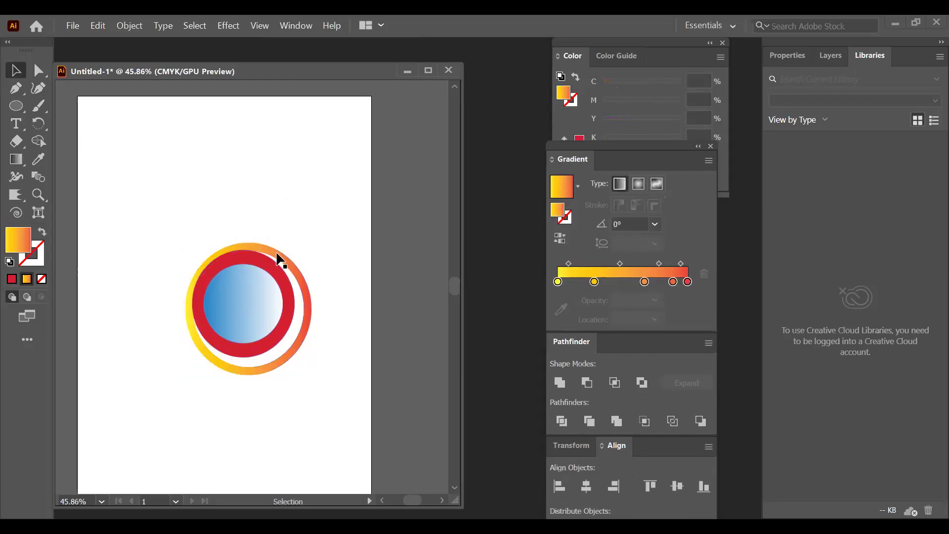
Select only the middle red circle within the group, enlarge it slightly toward the lower right and clear the selection
key(ctrl+a)
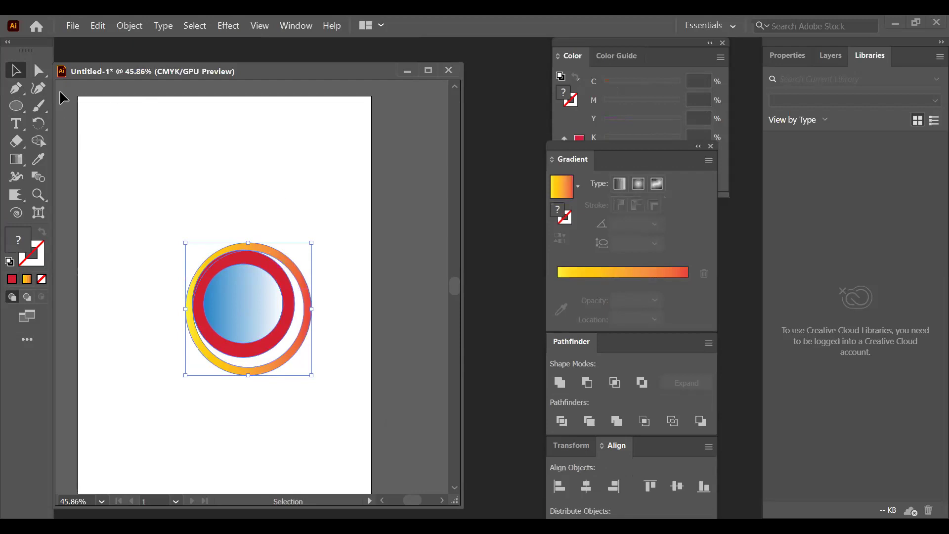
key(a)
click(299, 306)
click(294, 311)
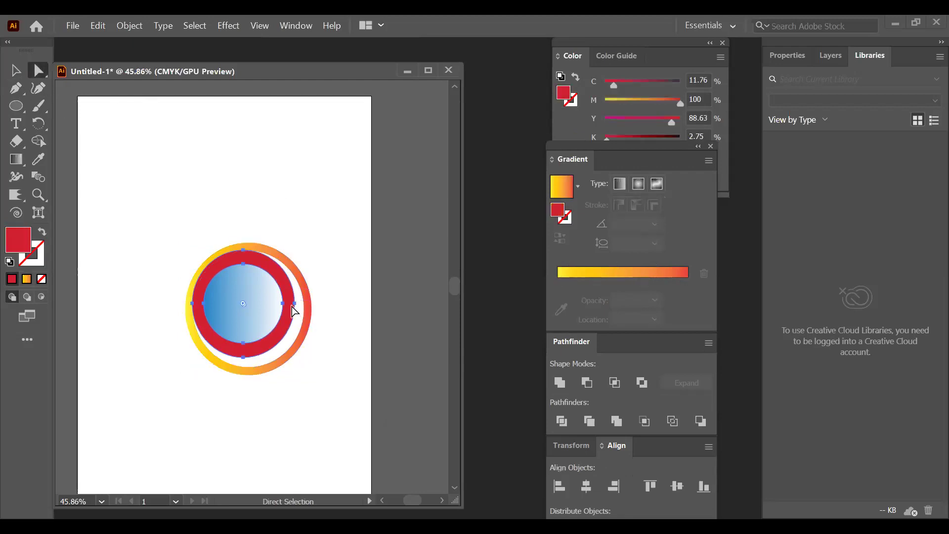
click(20, 74)
key(shift)
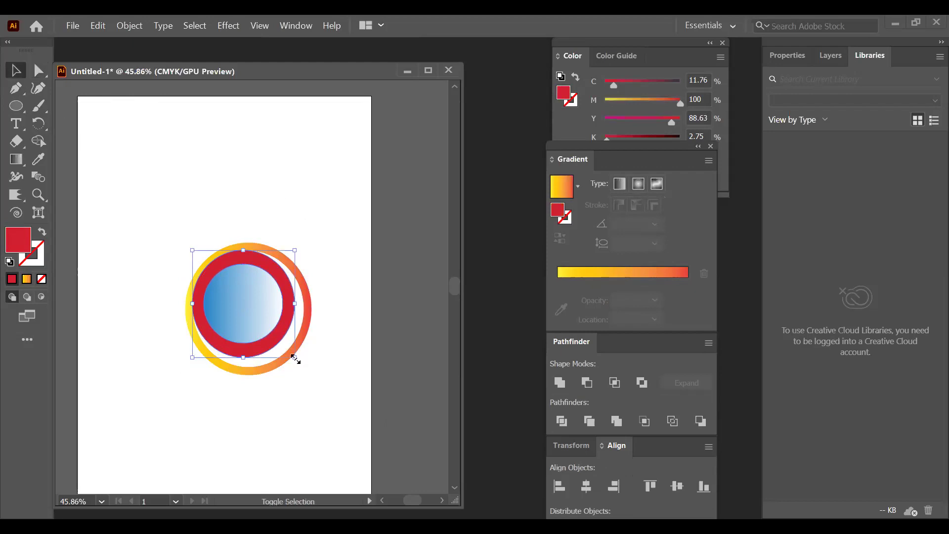
drag(295, 359, 302, 372)
click(324, 372)
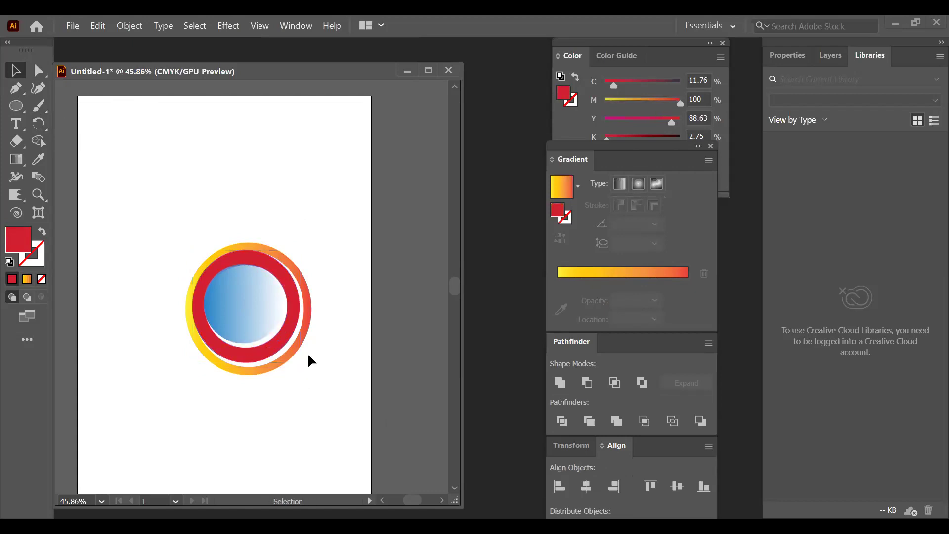
Select the whole circle group and center it horizontally and vertically on the artboard
drag(161, 201, 329, 412)
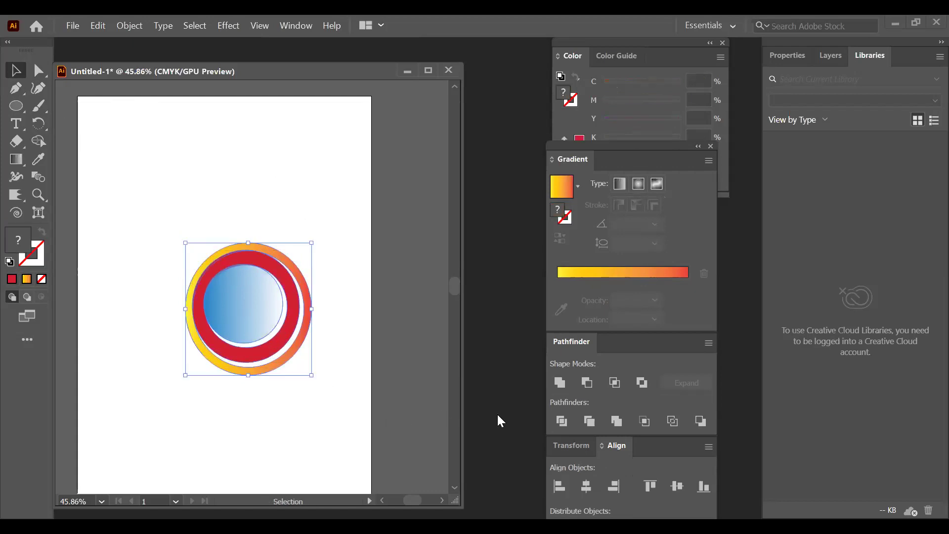
click(586, 486)
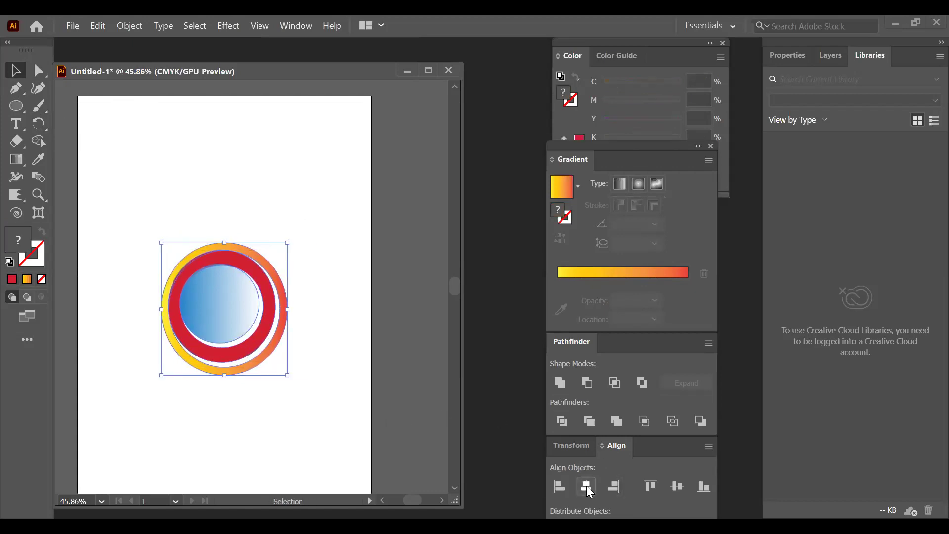
click(678, 486)
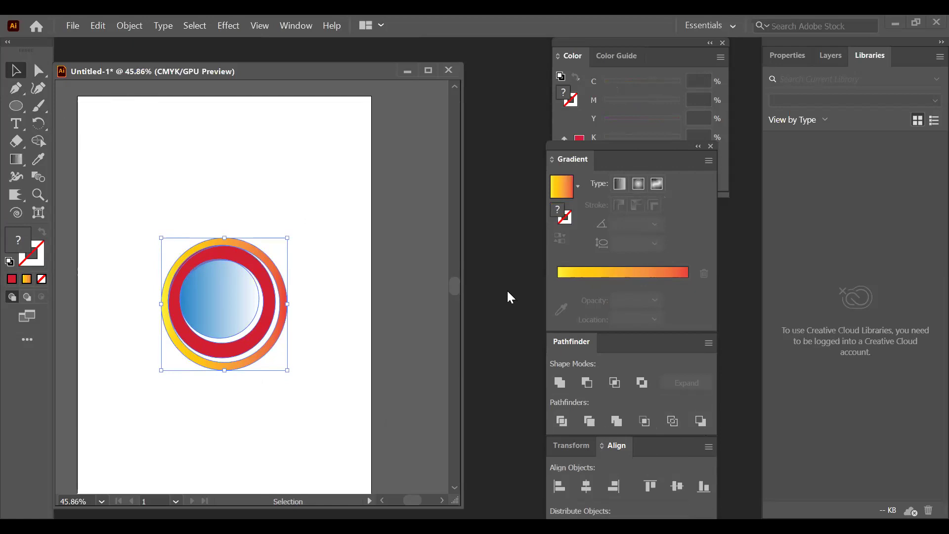
drag(508, 295, 504, 285)
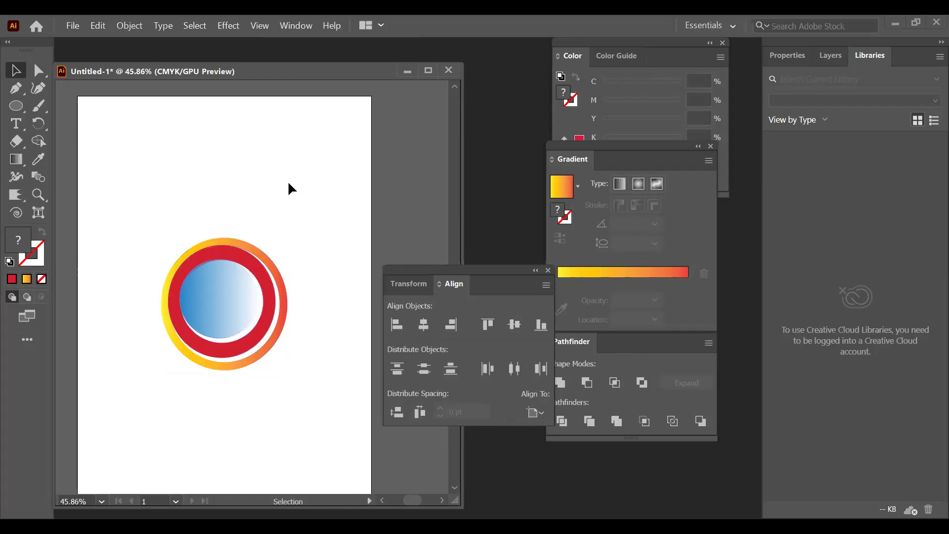
Ungroup the three circles
click(280, 219)
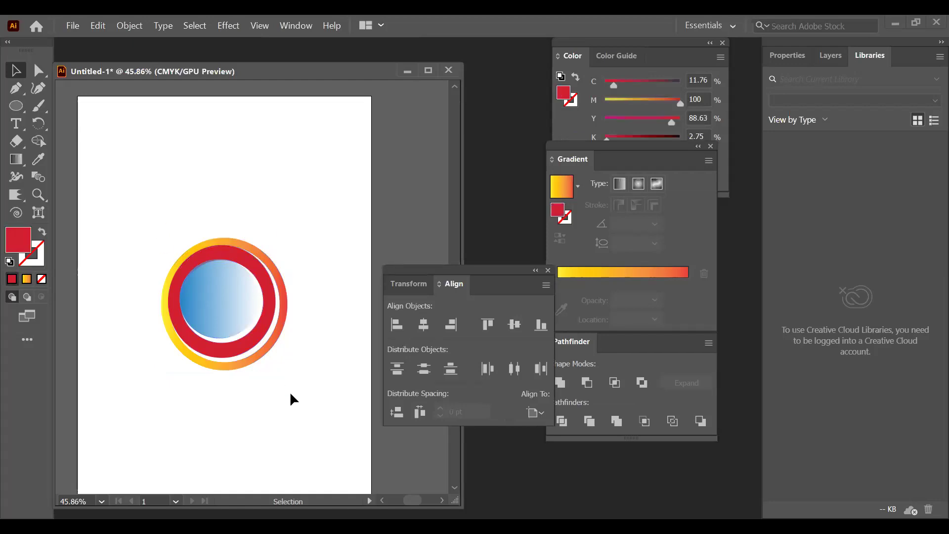
click(239, 293)
right_click(239, 294)
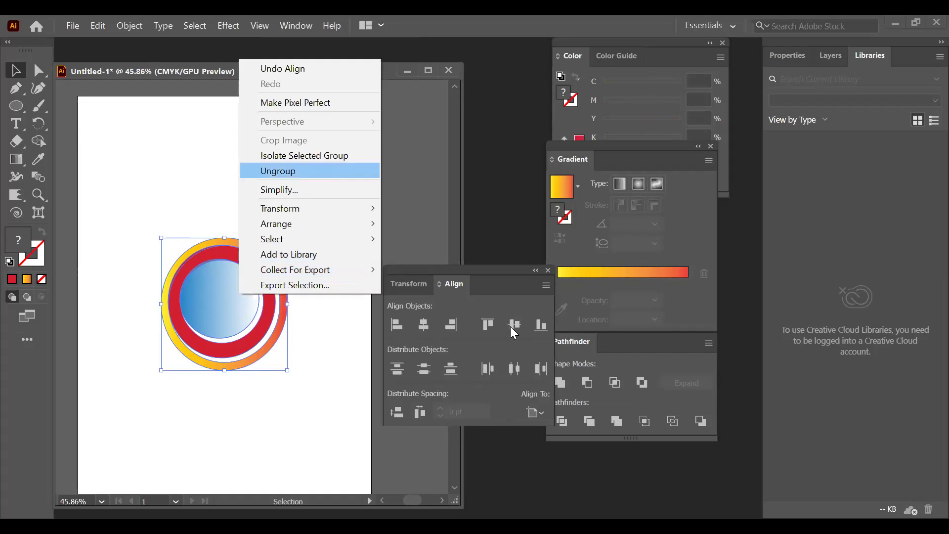
Center the three circles on one another horizontally and vertically and split them with Pathfinder Divide
click(424, 325)
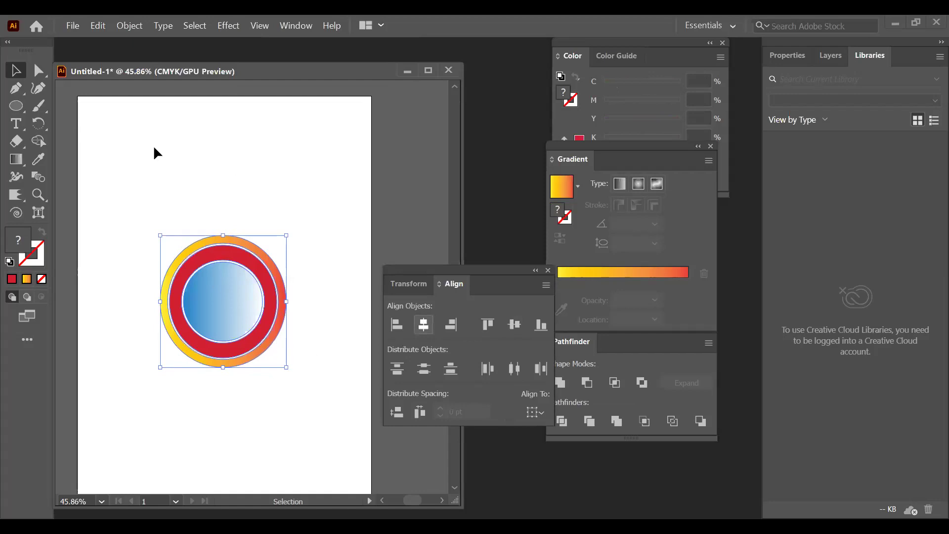
drag(123, 207, 307, 420)
click(563, 422)
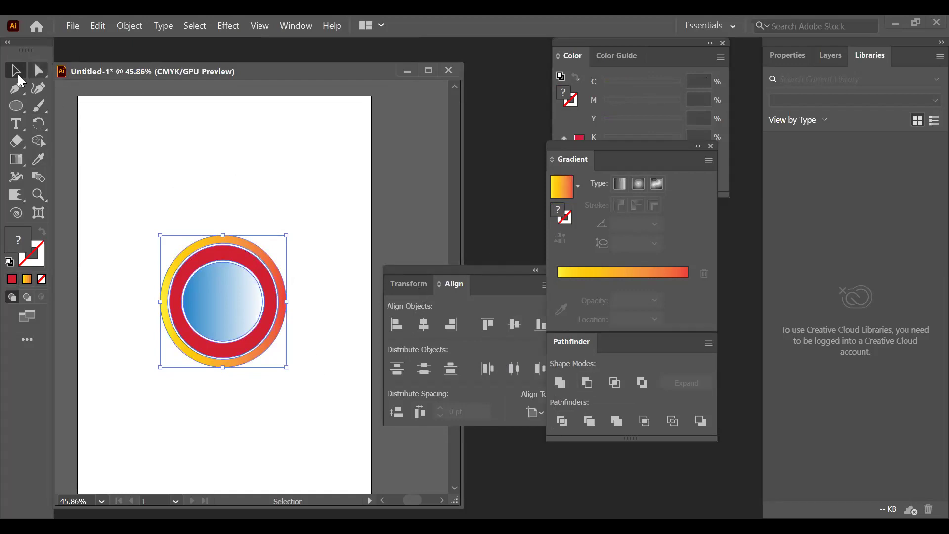
Draw a wide red rectangle above the circles and center it horizontally and vertically with them
click(17, 107)
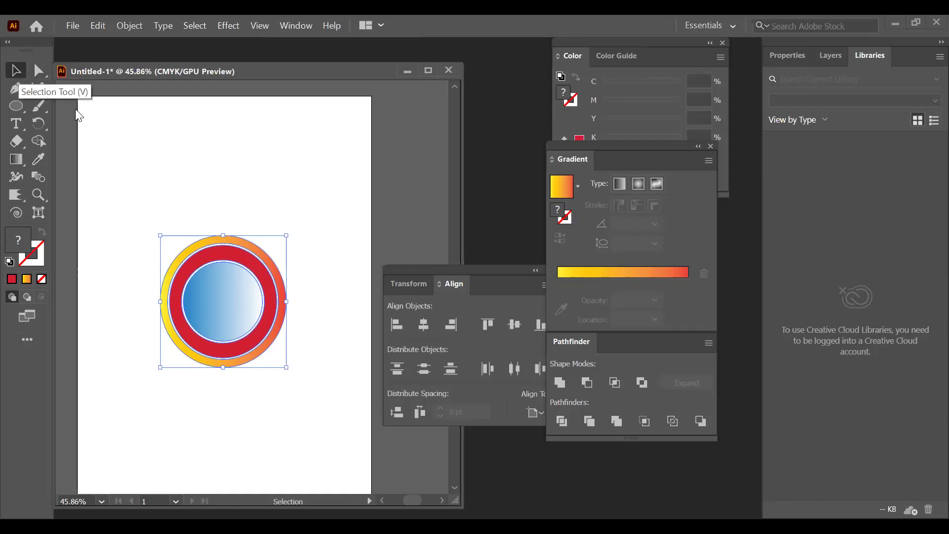
drag(143, 140, 321, 184)
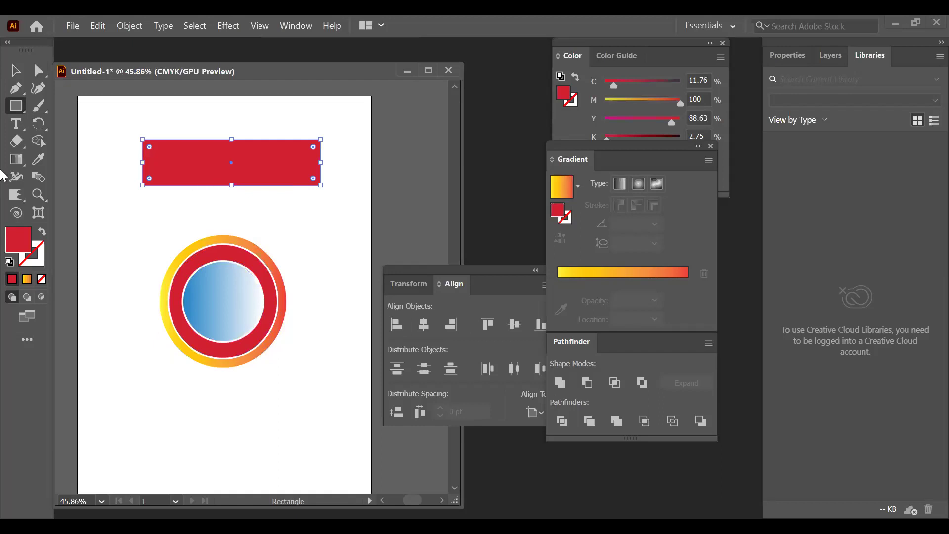
click(15, 70)
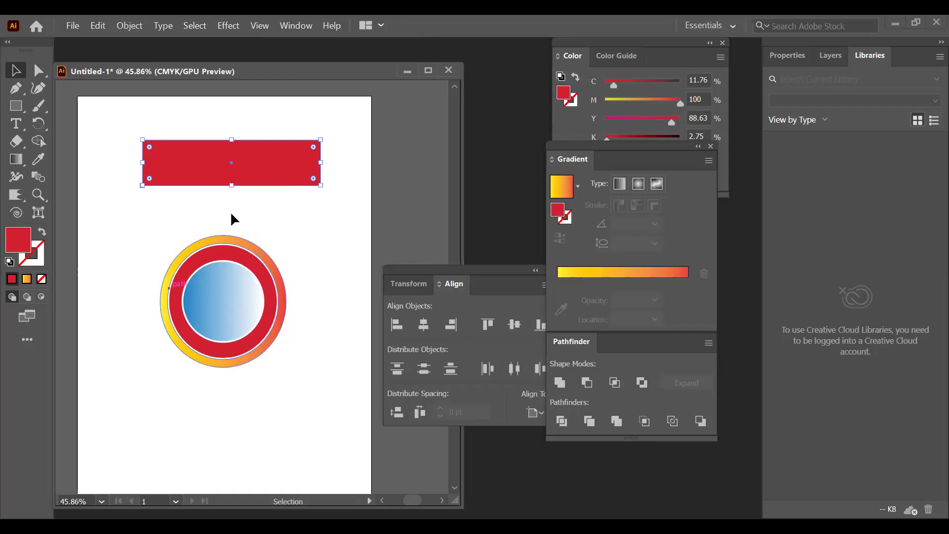
key(ctrl+a)
click(423, 324)
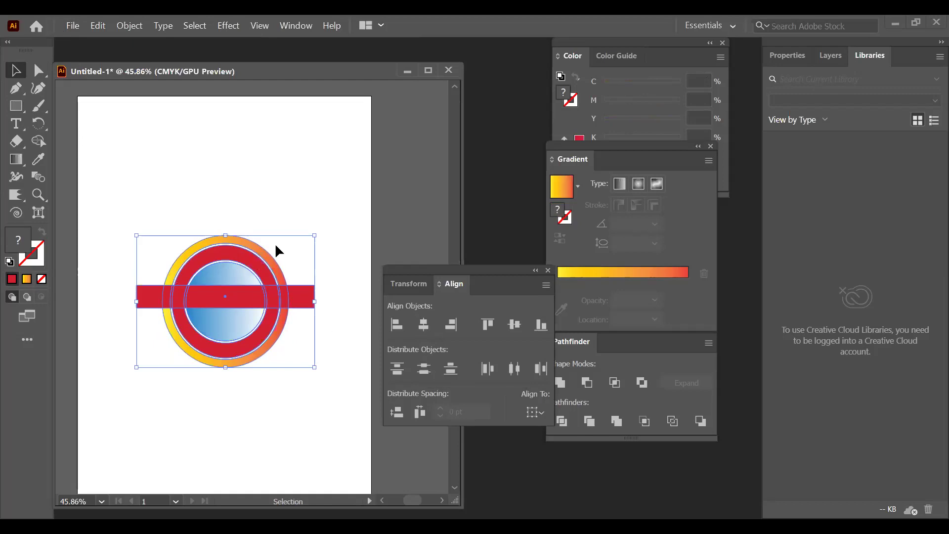
Duplicate the red horizontal bar and rotate the copy upright to form a cross over the circles
click(334, 210)
click(299, 292)
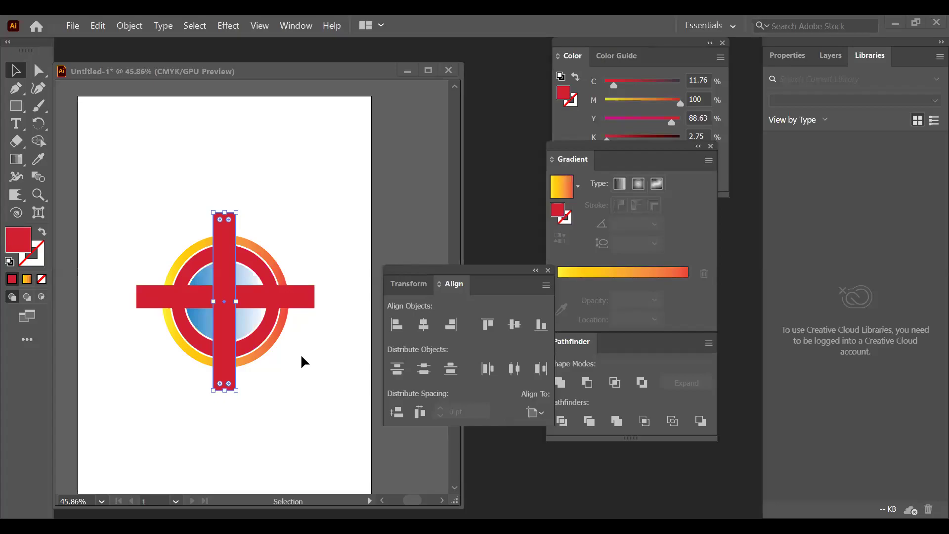
Group the circles and both crossing bars and split them at their overlaps with Pathfinder Divide
drag(122, 171, 303, 406)
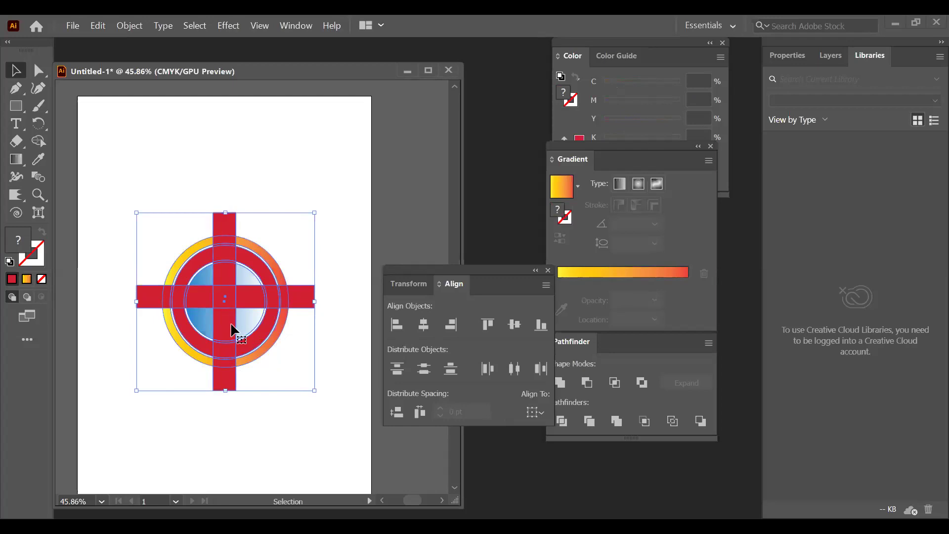
right_click(229, 299)
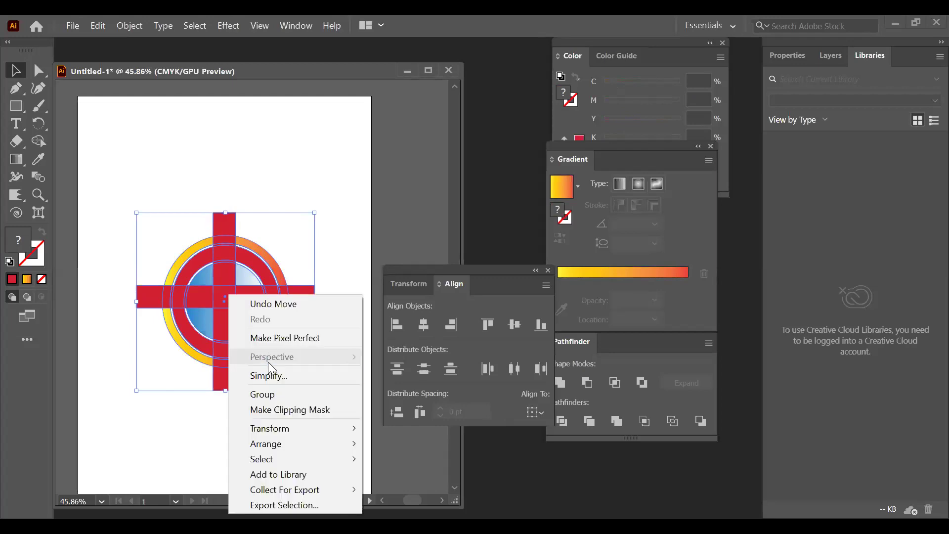
click(270, 386)
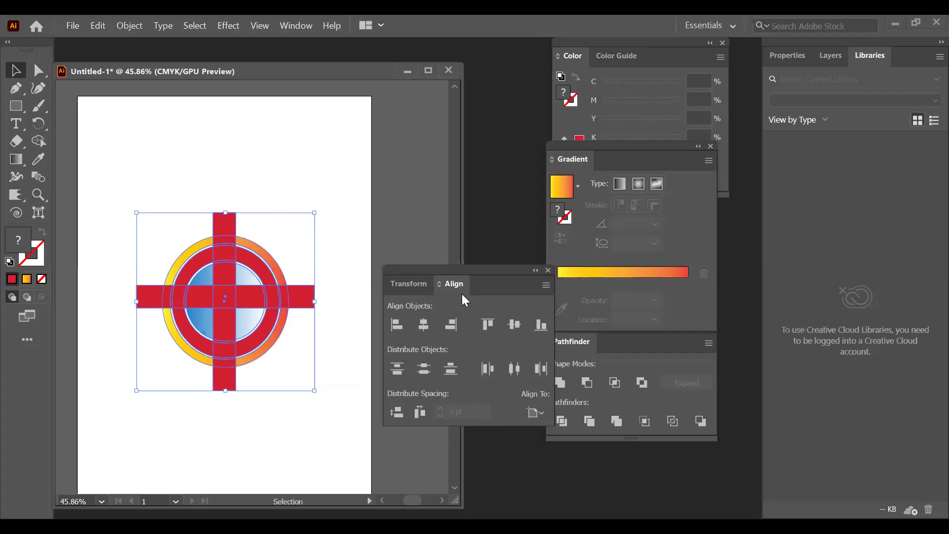
click(566, 422)
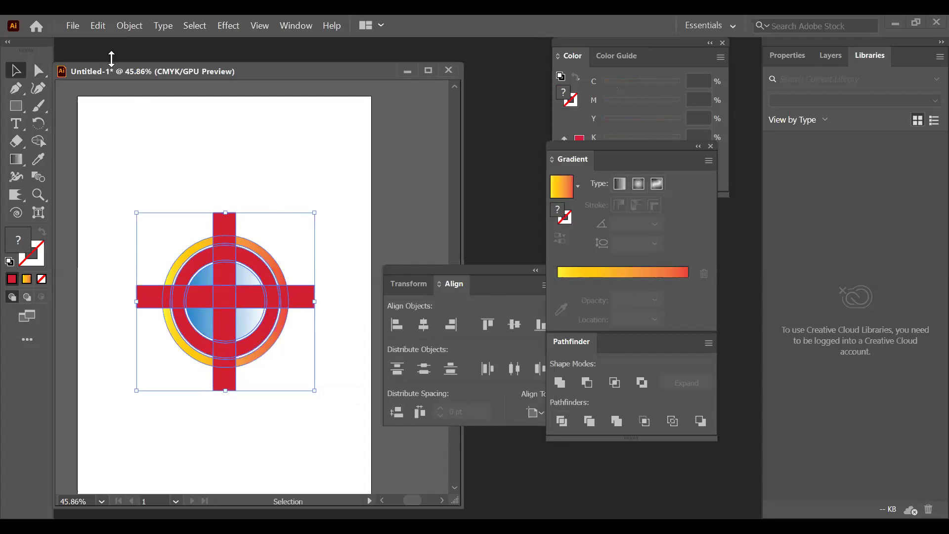
Delete the central square and the horizontal bar's pieces inside the circles on both sides using Direct Selection
click(40, 73)
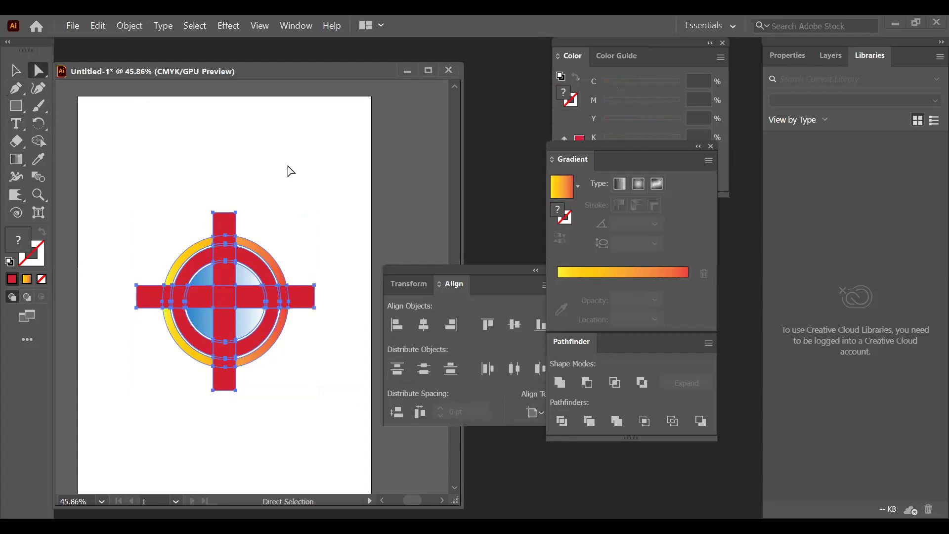
click(228, 295)
key(Delete)
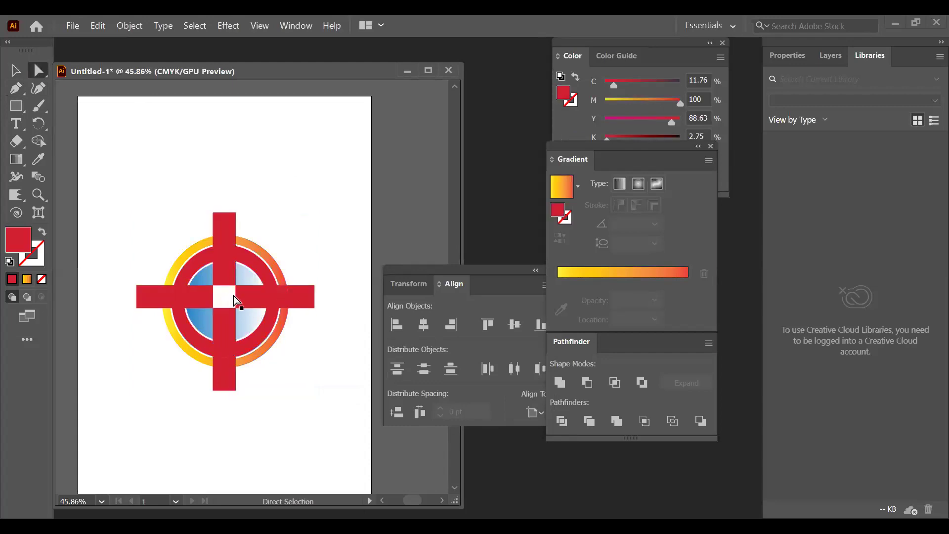
key(Delete)
click(271, 295)
key(Delete)
key(Delete)
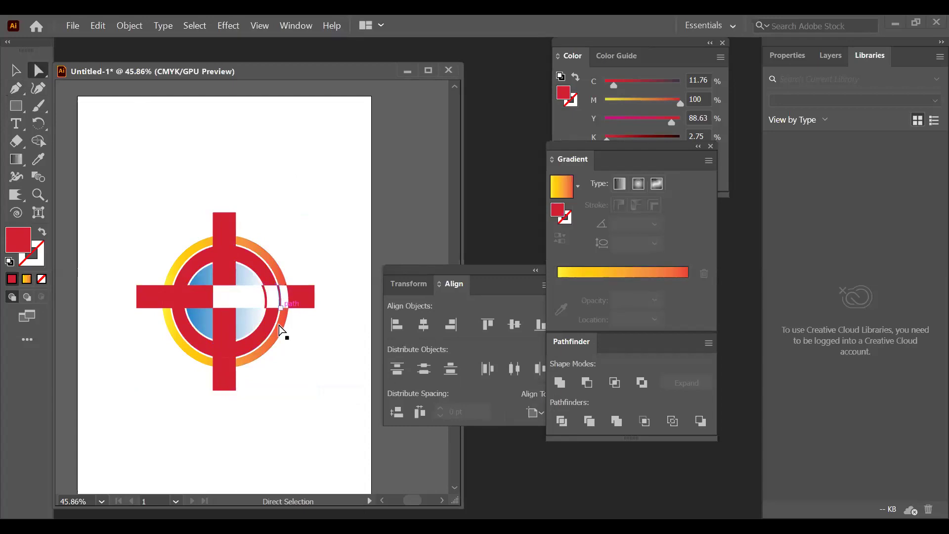
click(179, 303)
key(Delete)
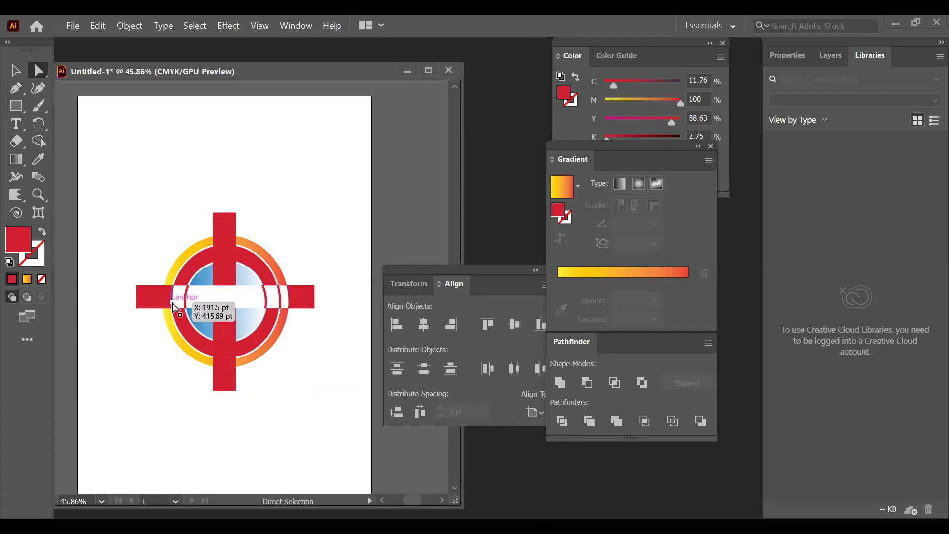
key(Delete)
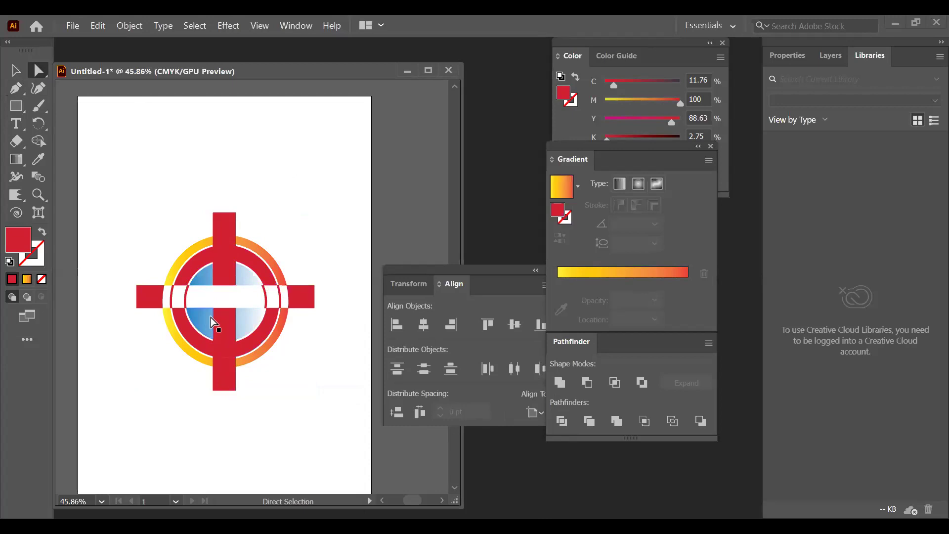
Delete the vertical bar's pieces inside the circles above and below the center
click(227, 276)
key(Delete)
click(228, 250)
key(Delete)
click(229, 242)
key(Delete)
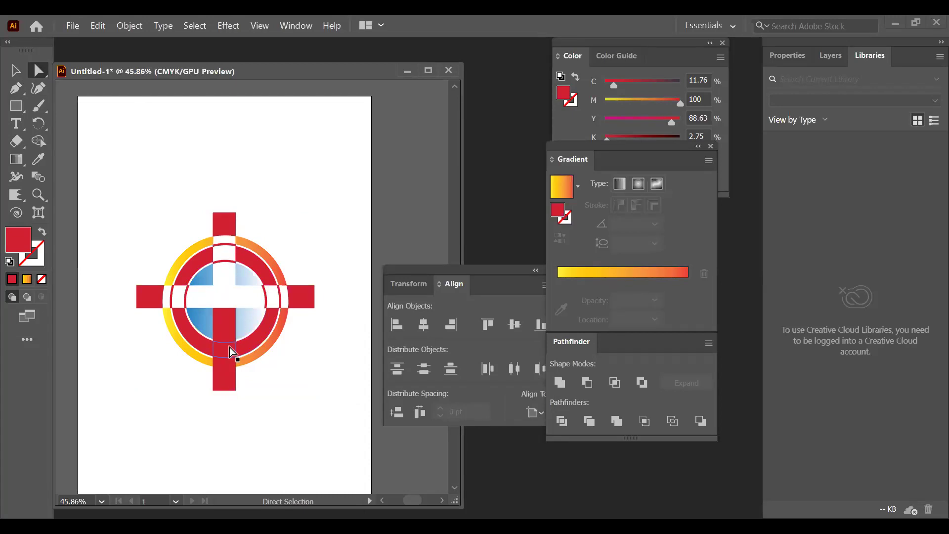
click(227, 348)
key(Delete)
click(228, 334)
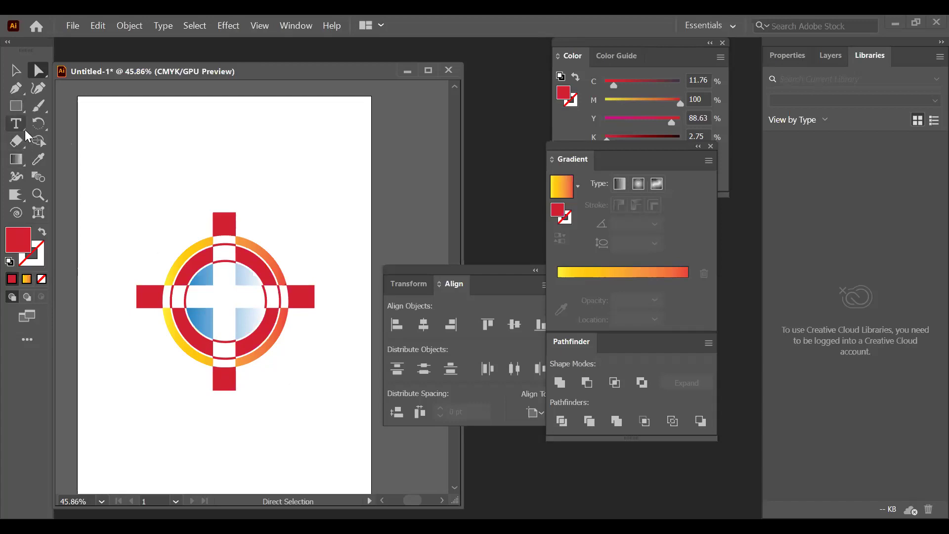
Add the text "DP" over the center of the circles and select its characters
drag(20, 124, 88, 124)
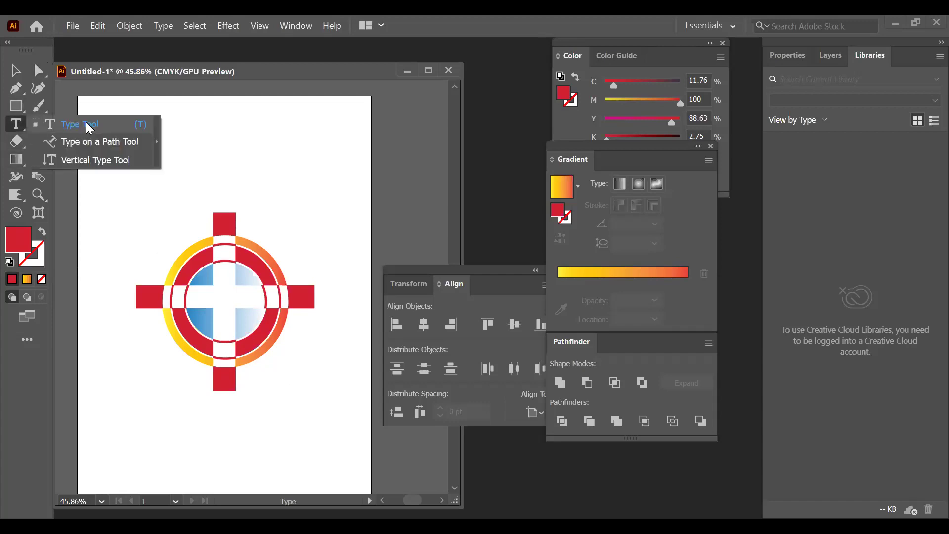
drag(206, 300, 206, 300)
text(DP)
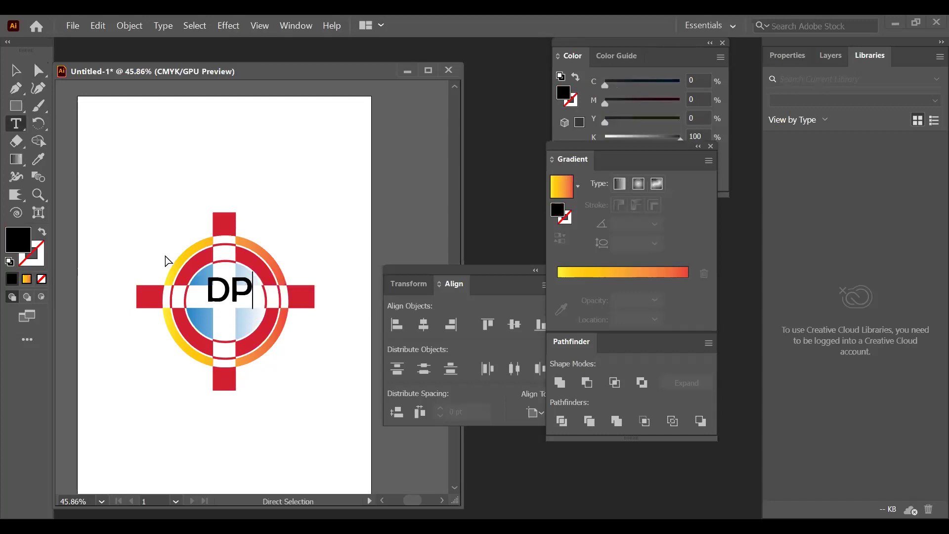
key(ctrl+a)
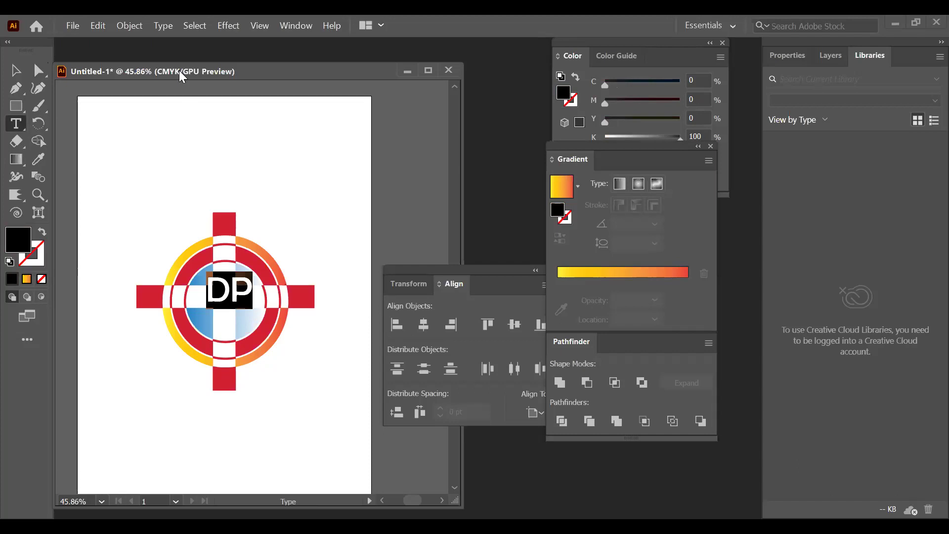
click(163, 26)
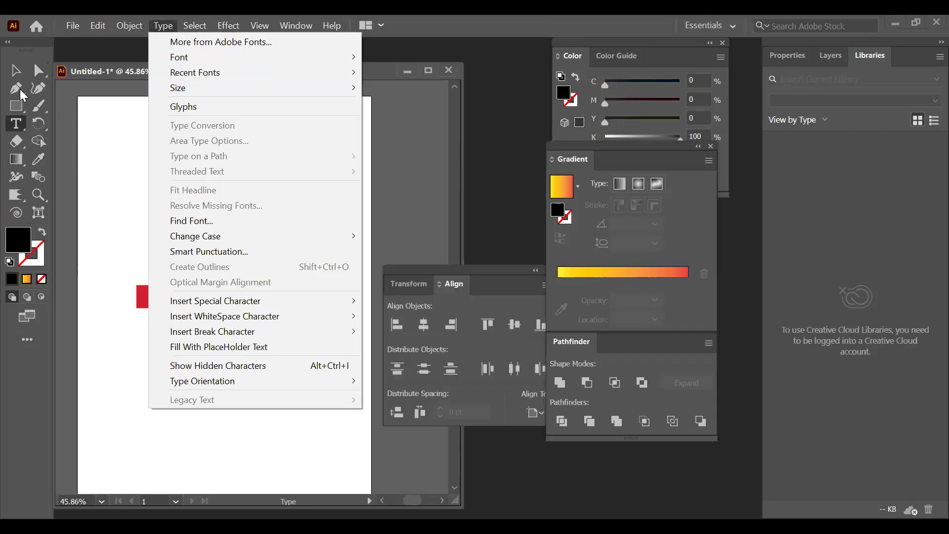
Enlarge the "DP" text to span the inner circle, center it there and clear the selection
click(15, 70)
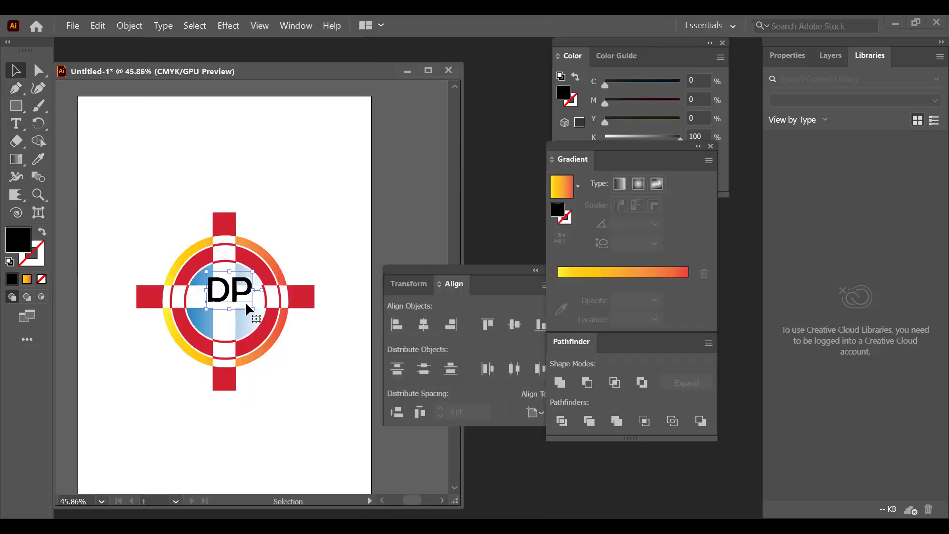
drag(253, 310, 285, 337)
drag(238, 315, 221, 311)
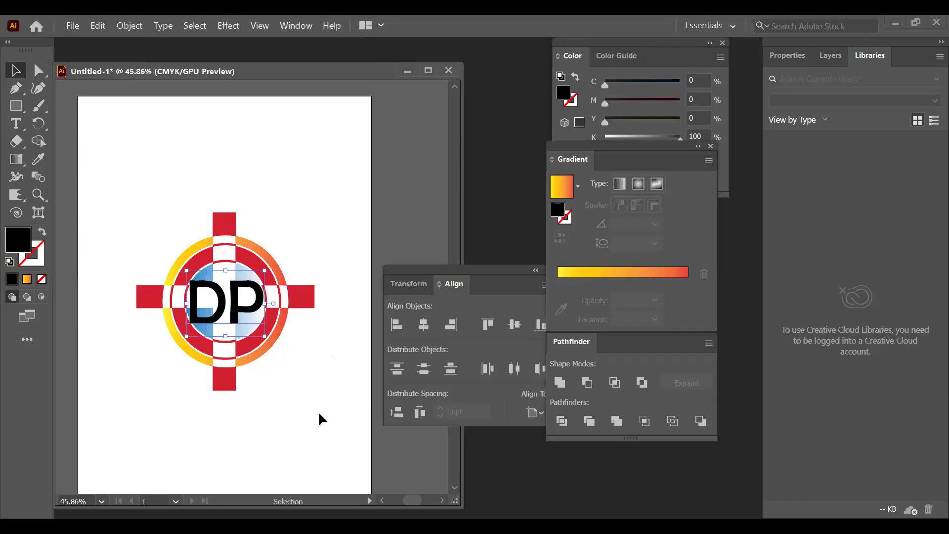
click(322, 410)
Select the "DP" text over the emblem and convert it to outlines
click(236, 310)
key(a)
key(t)
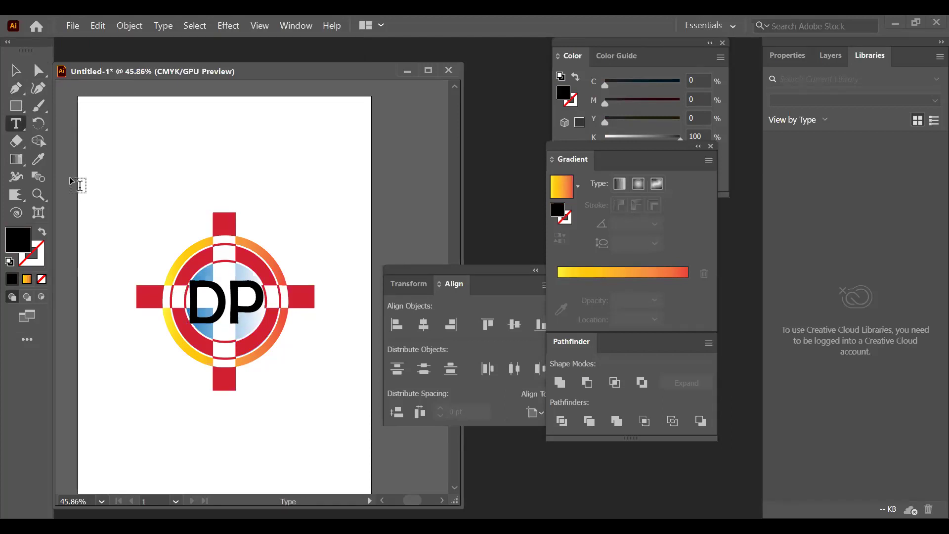
click(20, 69)
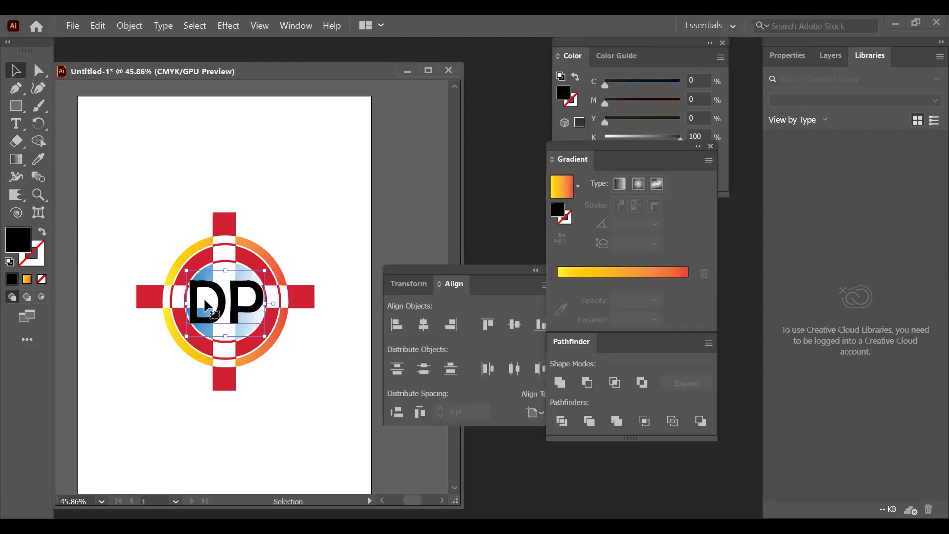
right_click(221, 300)
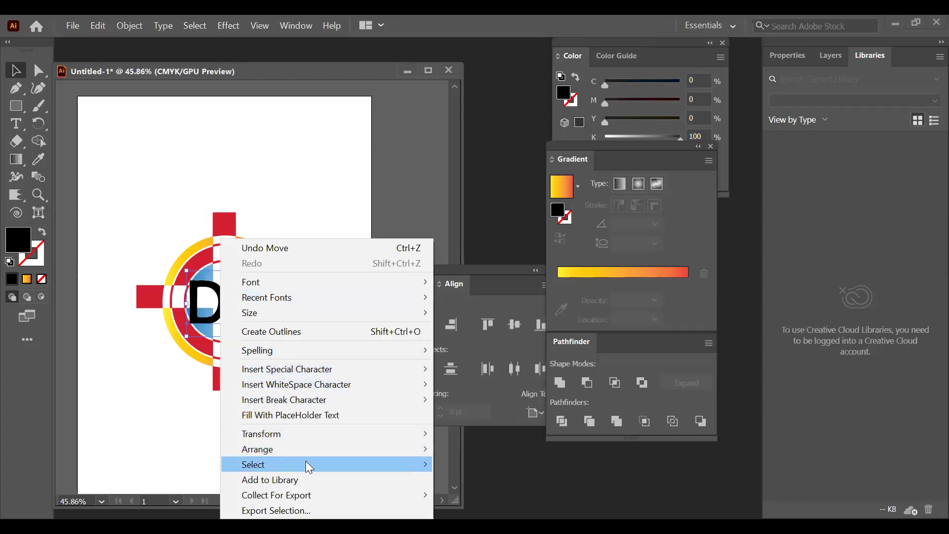
mouse_move(306, 451)
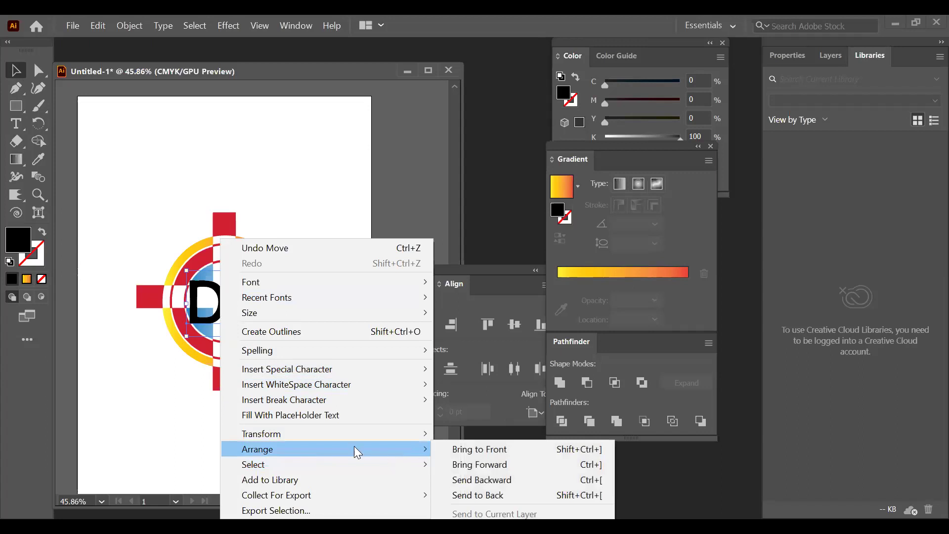
click(339, 332)
Select the letter P with Direct Selection, try the yellow-to-orange gradient on its fill and restore solid black
click(44, 70)
click(246, 295)
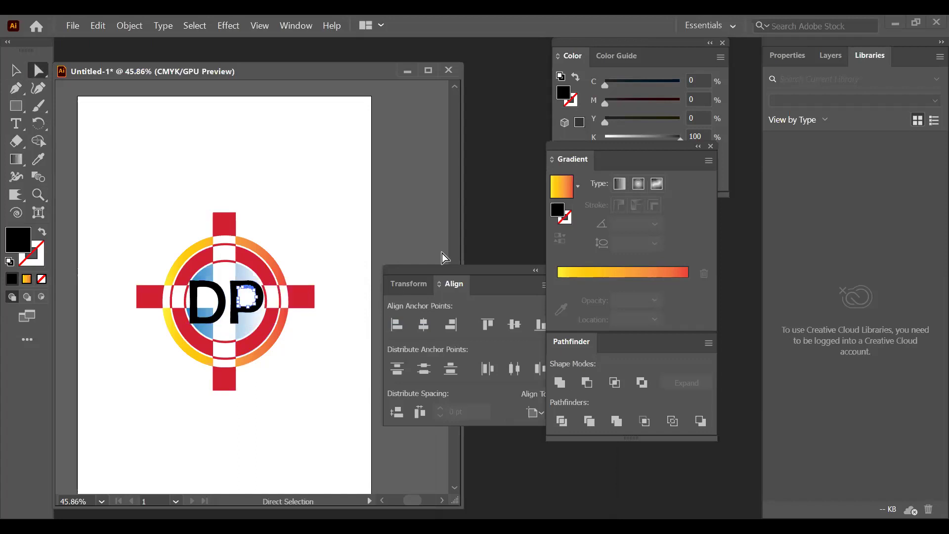
click(562, 190)
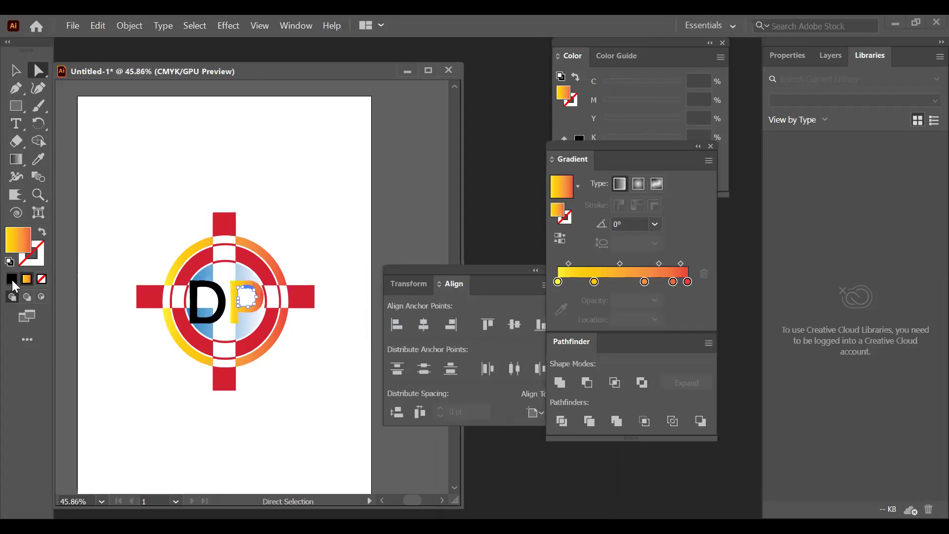
click(11, 279)
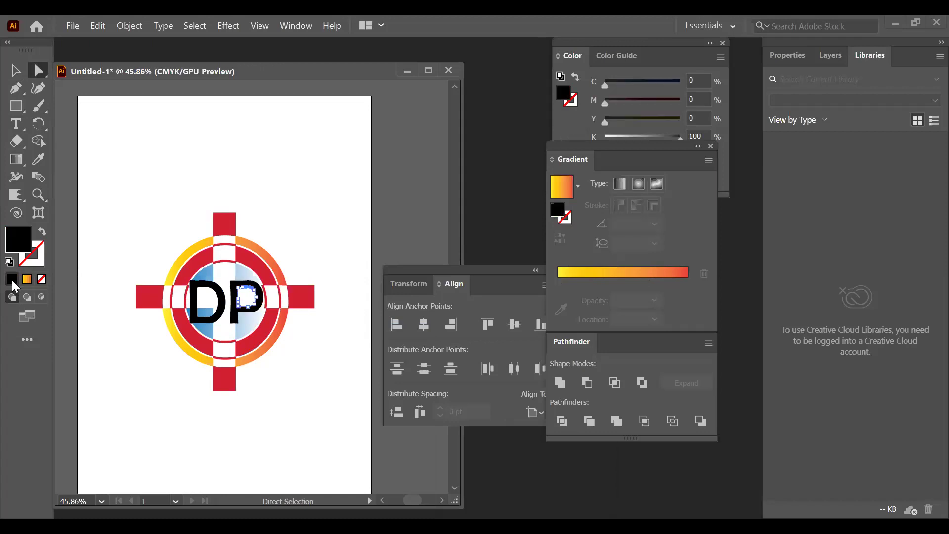
Recolor the letter P dark blue with the Eyedropper, match the letter D to it and clear the selection
double_click(557, 211)
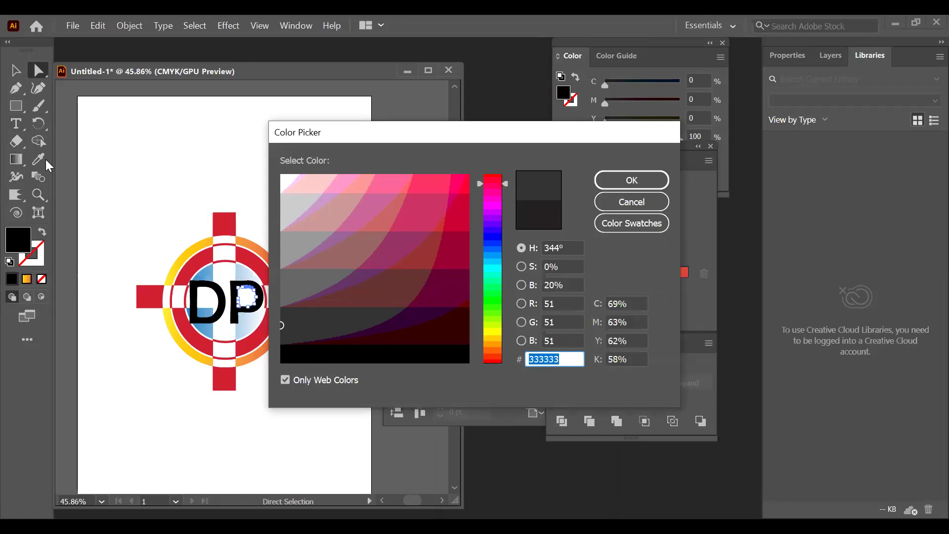
click(209, 284)
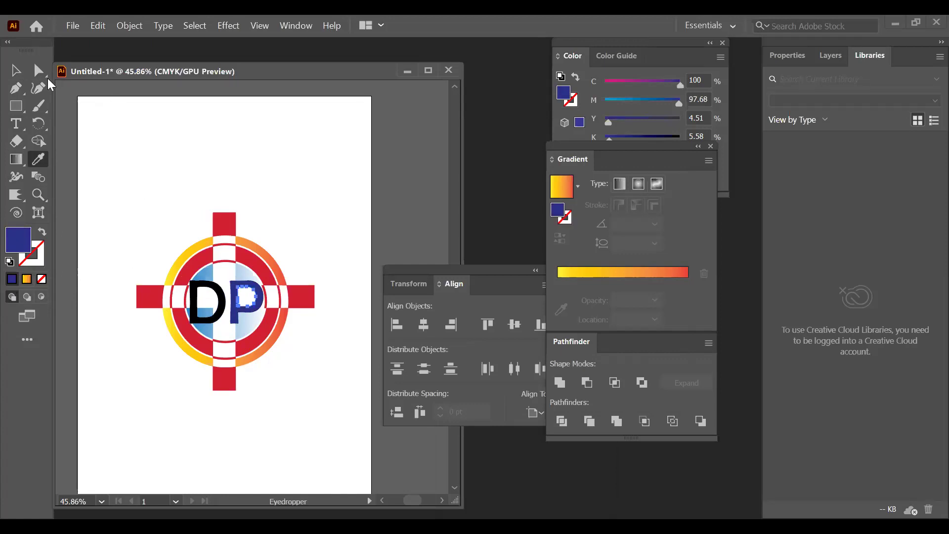
click(48, 78)
click(225, 296)
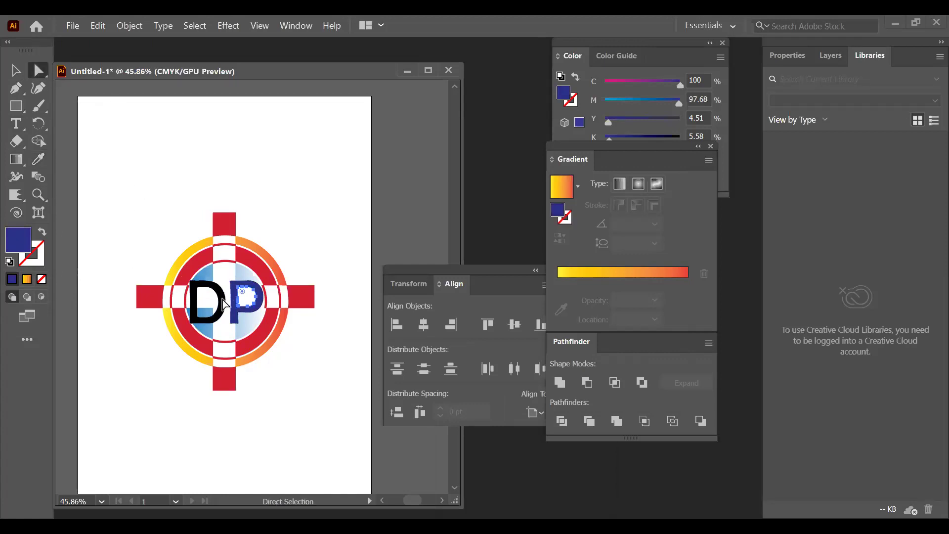
click(43, 163)
click(262, 294)
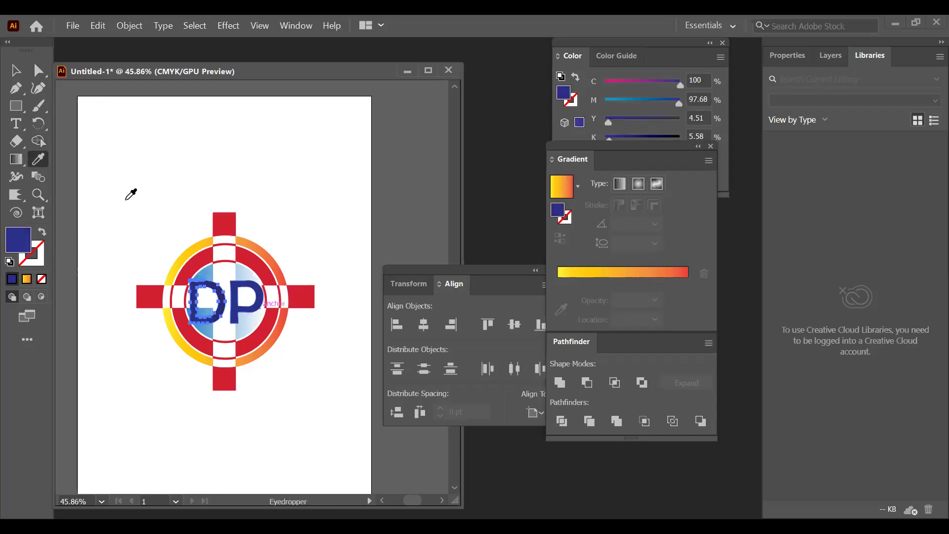
click(17, 75)
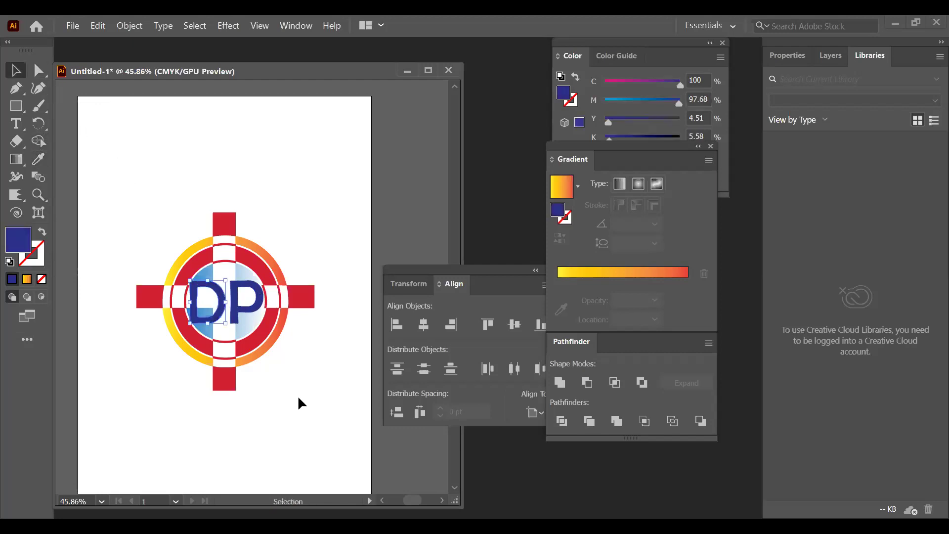
click(262, 407)
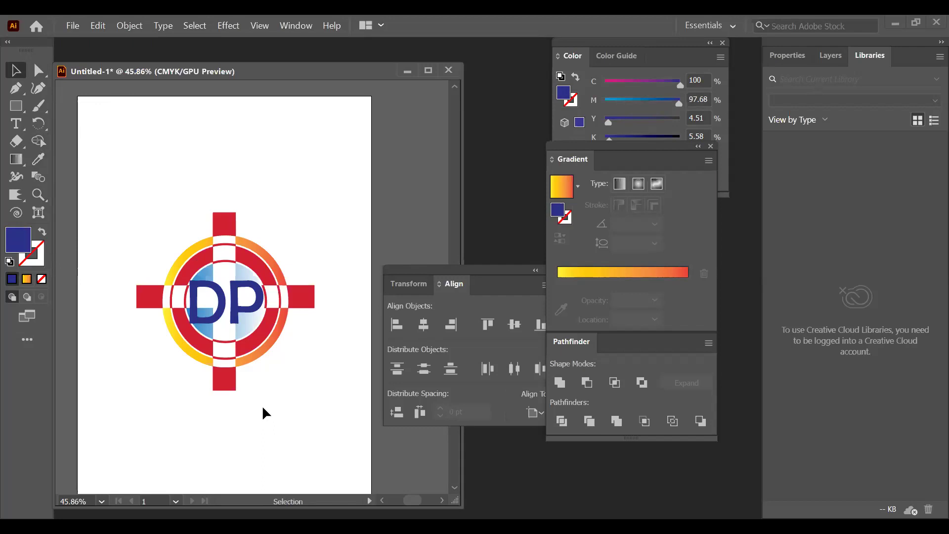
Draw a long, thin dark blue horizontal rectangle above the emblem and place a duplicate slightly below it, offset to the right
click(15, 106)
drag(150, 120, 334, 143)
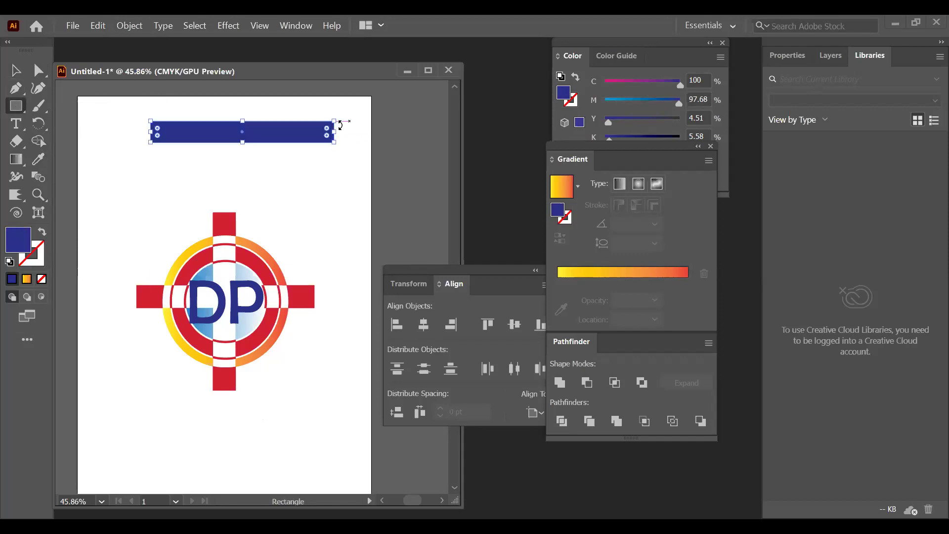
key(ctrl)
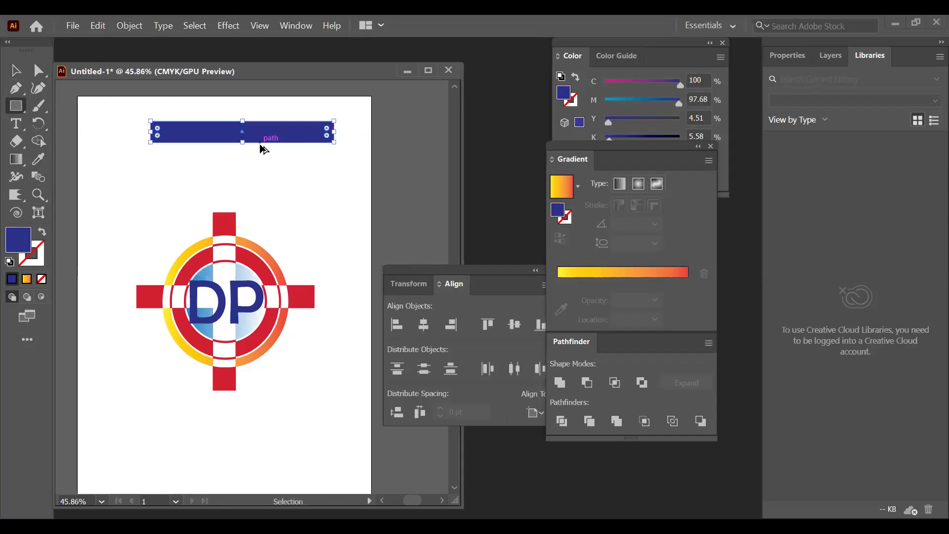
click(13, 75)
drag(241, 128, 275, 148)
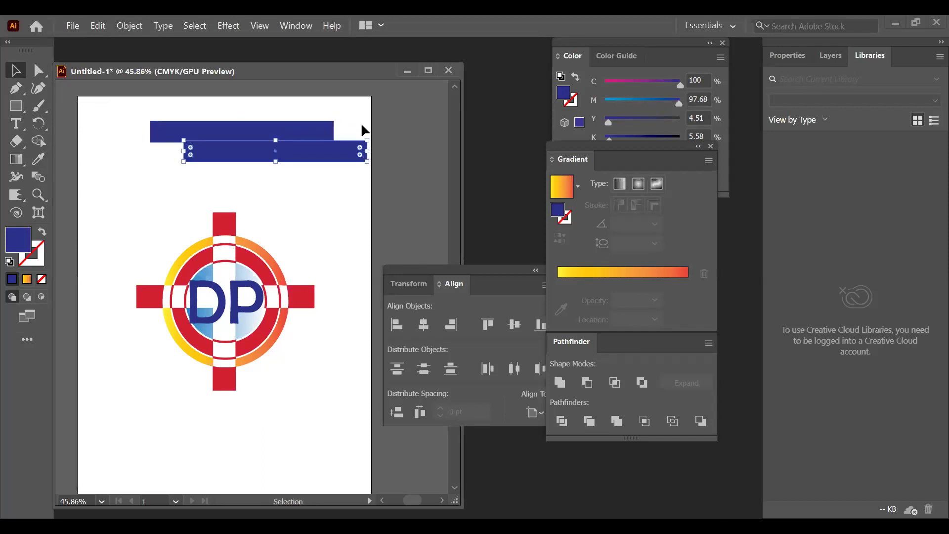
Try to turn the duplicate bar vertical and place both bars as a cross over the emblem, undoing the placement and rotation
drag(366, 132, 292, 286)
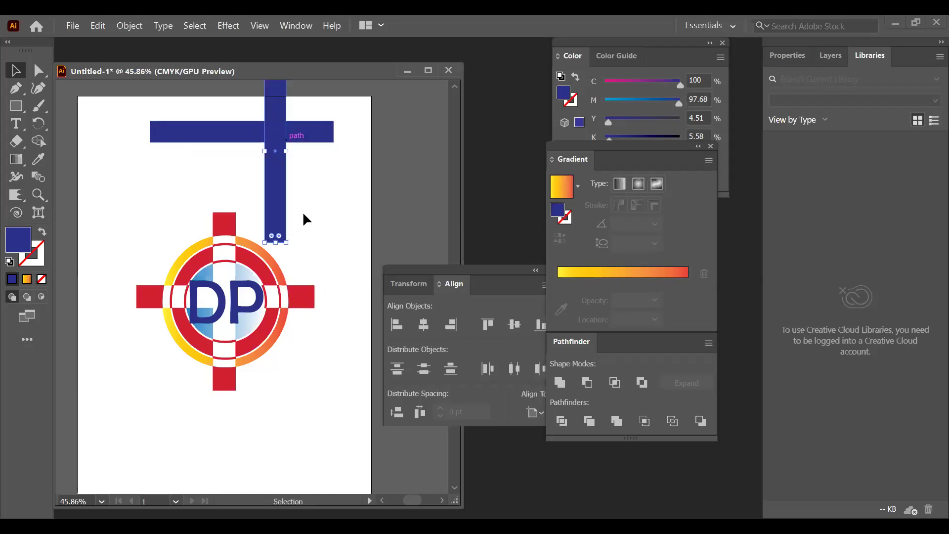
drag(261, 132, 277, 318)
right_click(280, 307)
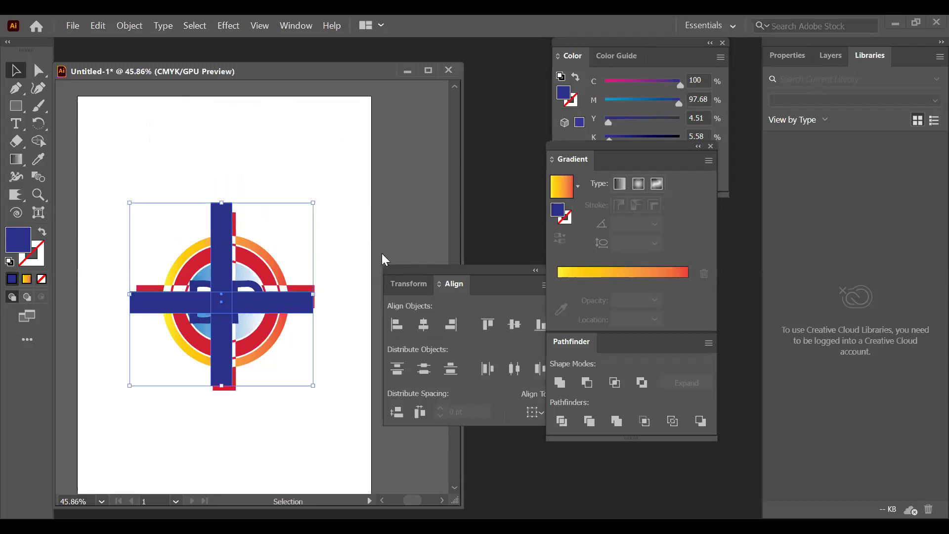
mouse_move(386, 233)
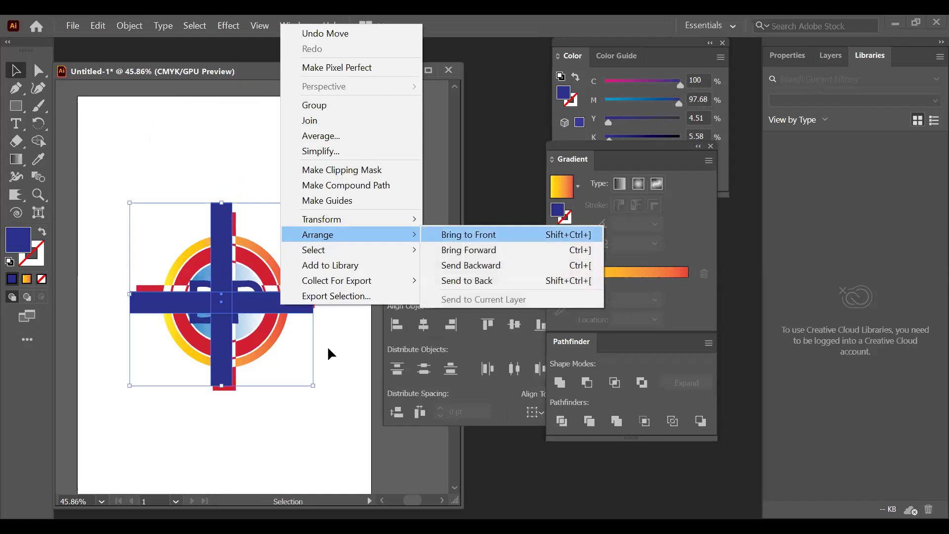
key(ctrl+z)
key(ctrl+z)
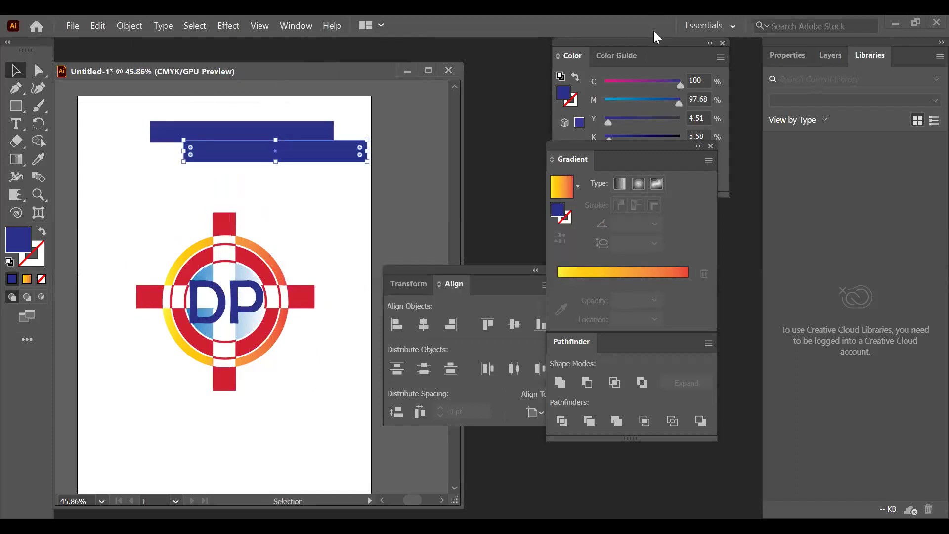